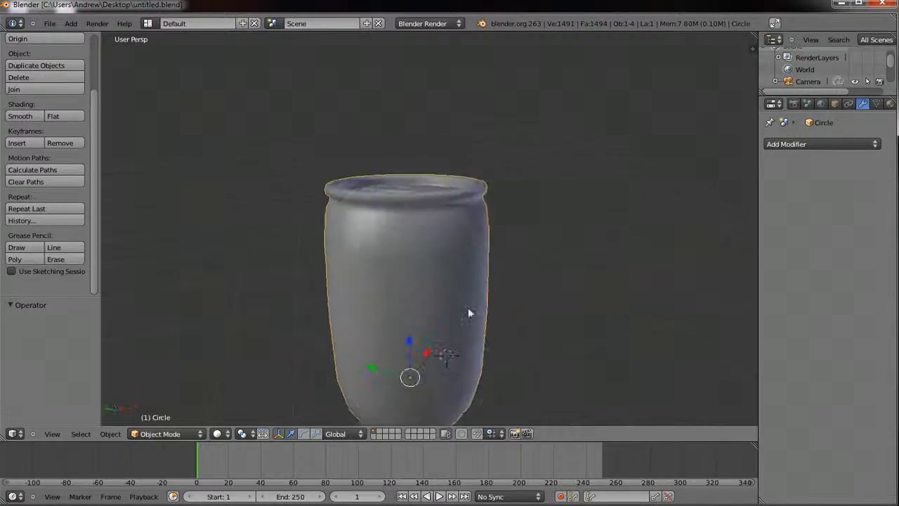
pyautogui.scroll(4, 405, 163)
pyautogui.moveTo(405, 158); pyautogui.dragTo(368, 220, button='middle')
pyautogui.scroll(-4, 423, 237)
pyautogui.moveTo(443, 274); pyautogui.dragTo(406, 246, button='middle')
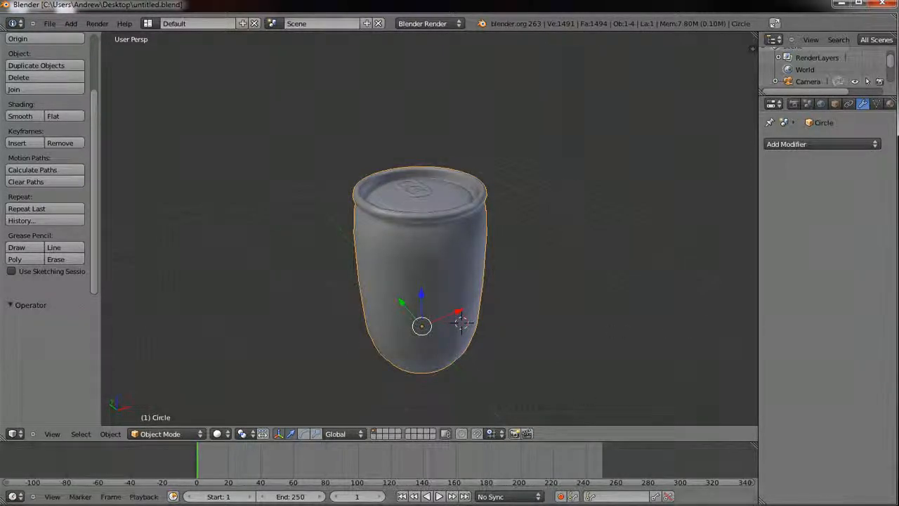
# Create a new material on the can and add two more empty material slots
pyautogui.scroll(-3, 878, 106)
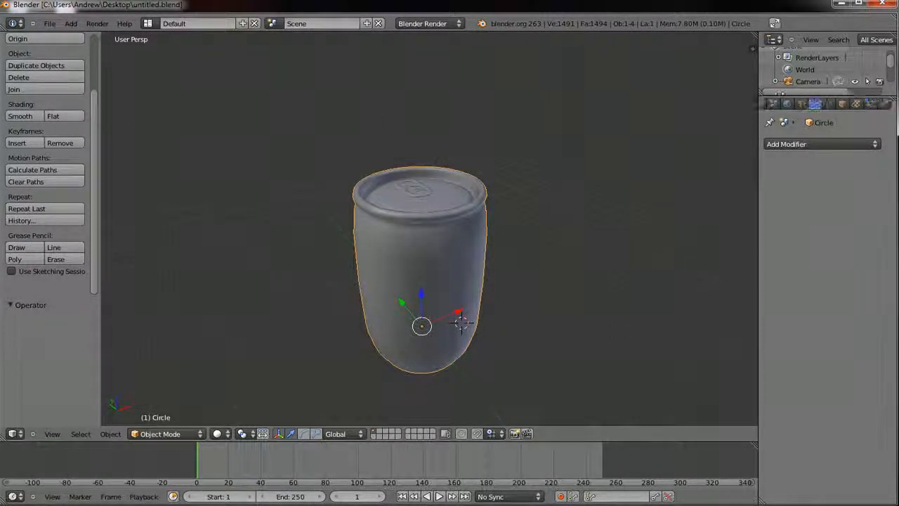
pyautogui.scroll(-1, 858, 91)
pyautogui.click(845, 106)
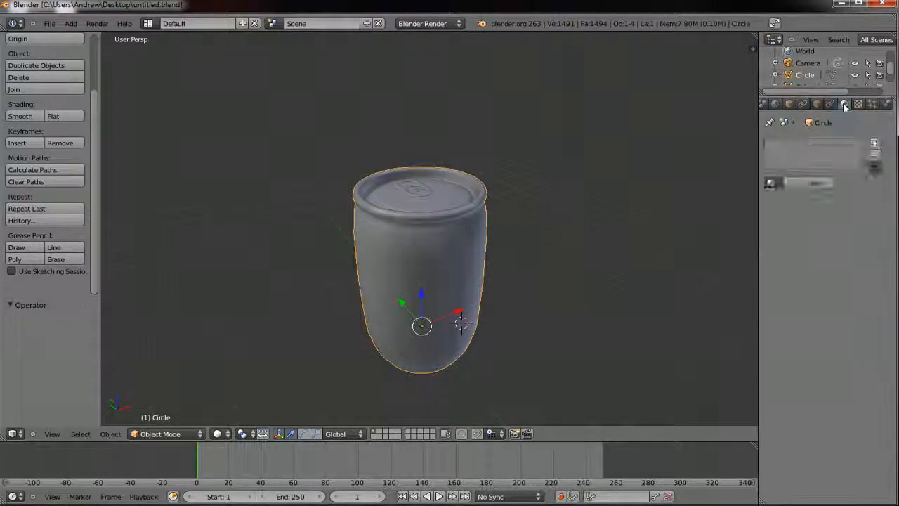
pyautogui.click(801, 185)
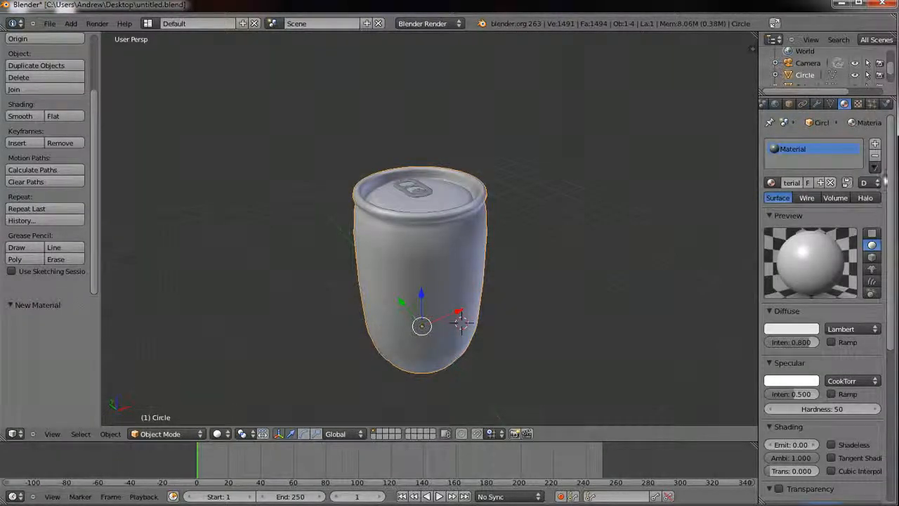
pyautogui.click(875, 146)
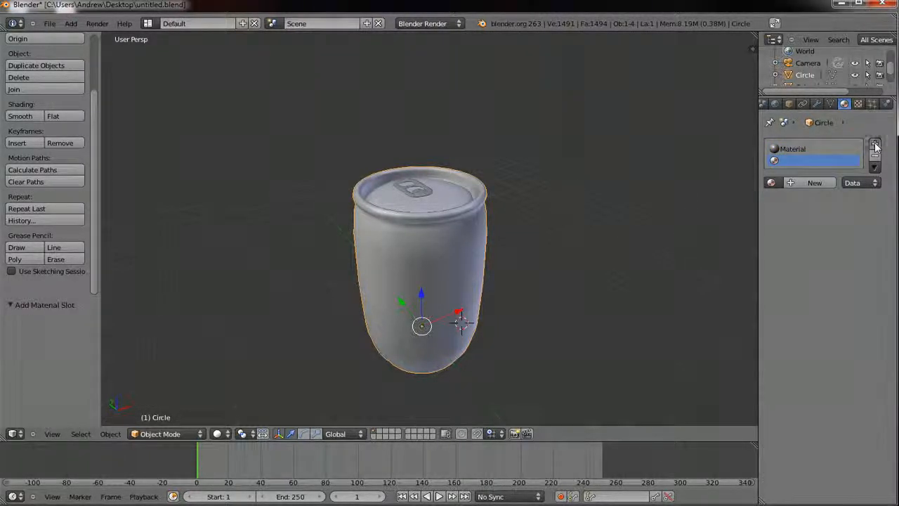
pyautogui.click(874, 146)
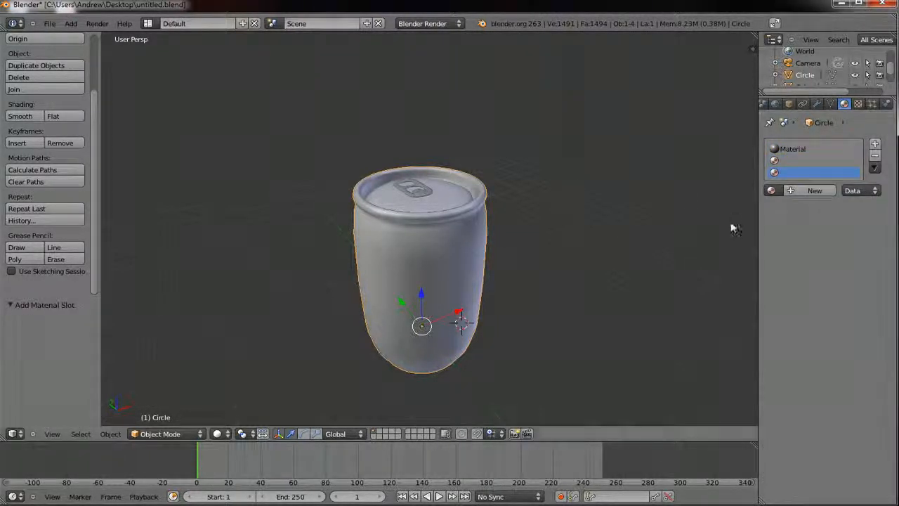
# Create new materials in the second and third slots, naming them body and metal
pyautogui.click(808, 190)
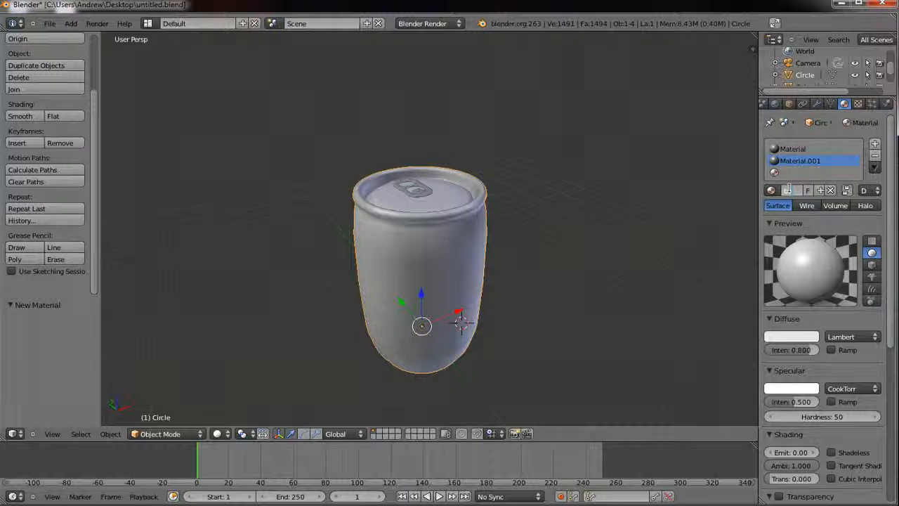
pyautogui.press('Return')
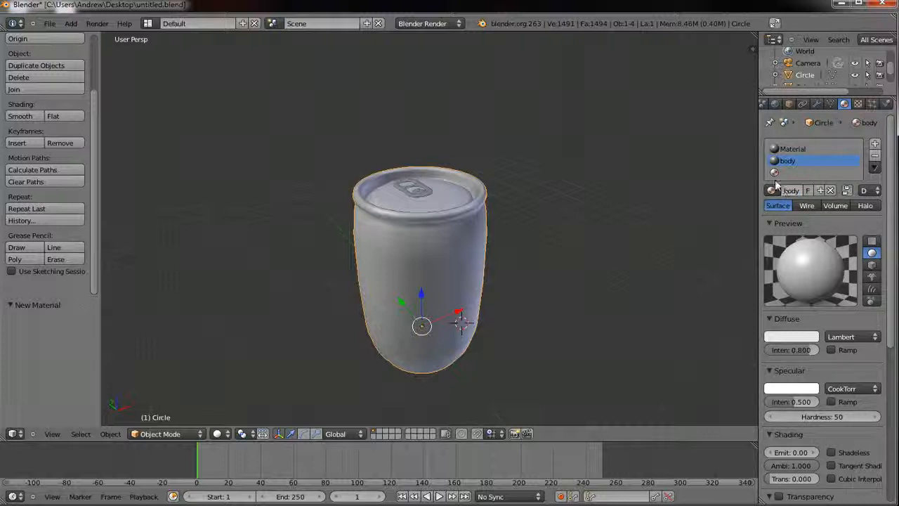
pyautogui.click(775, 173)
pyautogui.click(792, 191)
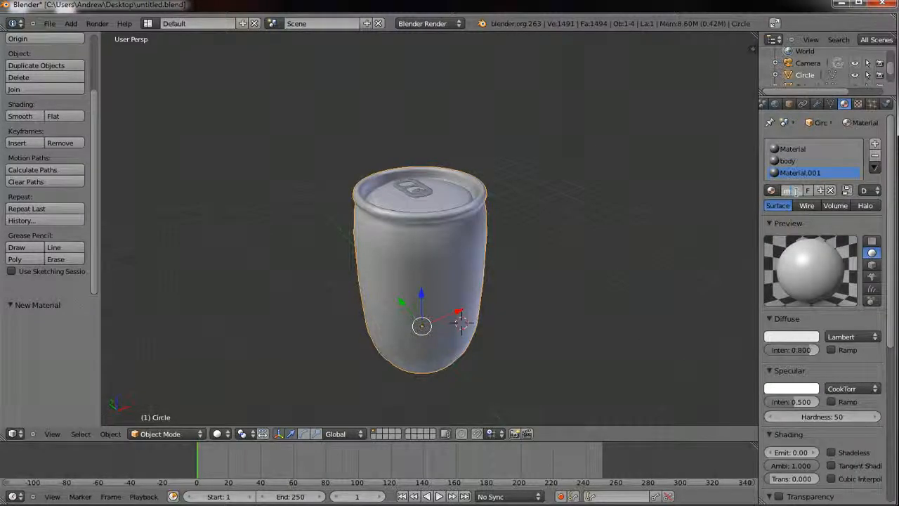
pyautogui.press('Return')
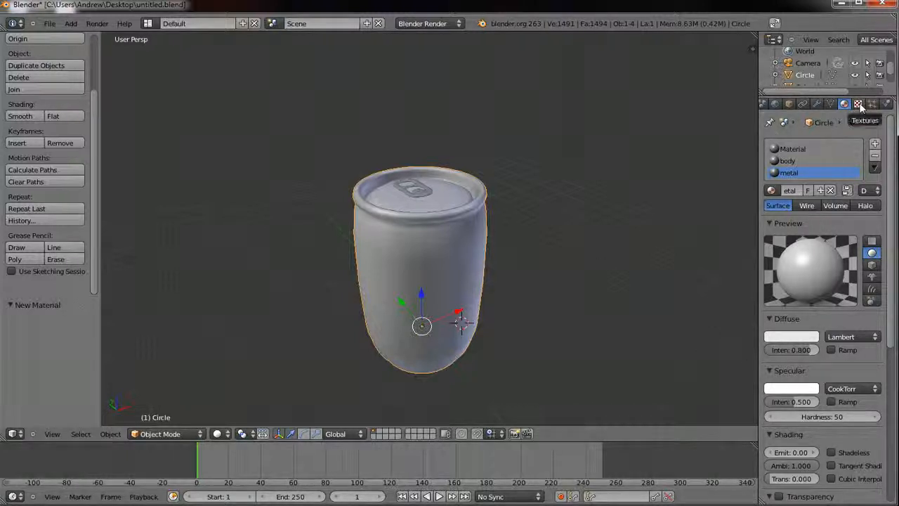
# Switch the can to Edit Mode with face selection and deselect everything
pyautogui.click(172, 433)
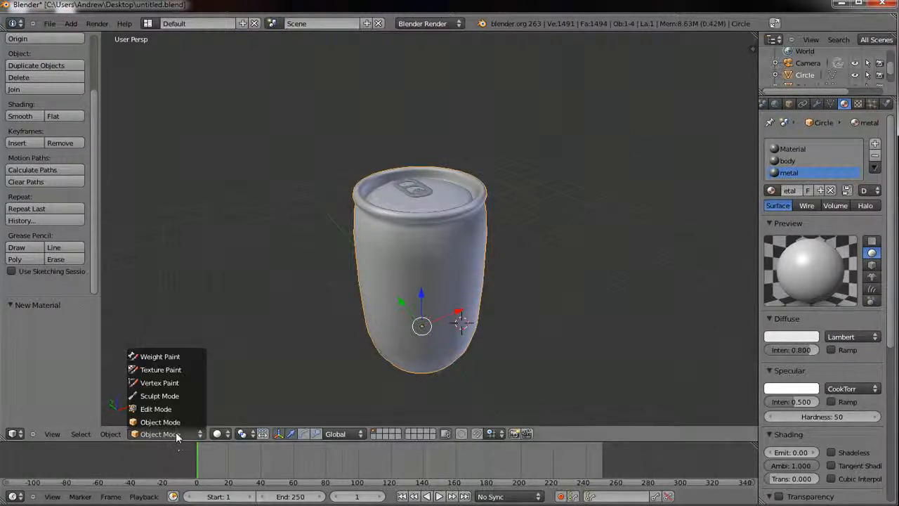
pyautogui.click(161, 410)
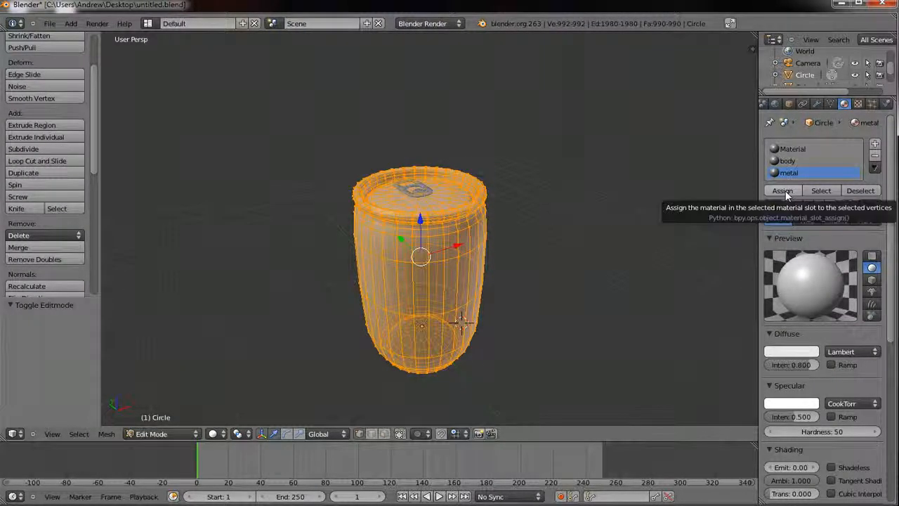
pyautogui.moveTo(678, 243); pyautogui.dragTo(422, 266, button='middle')
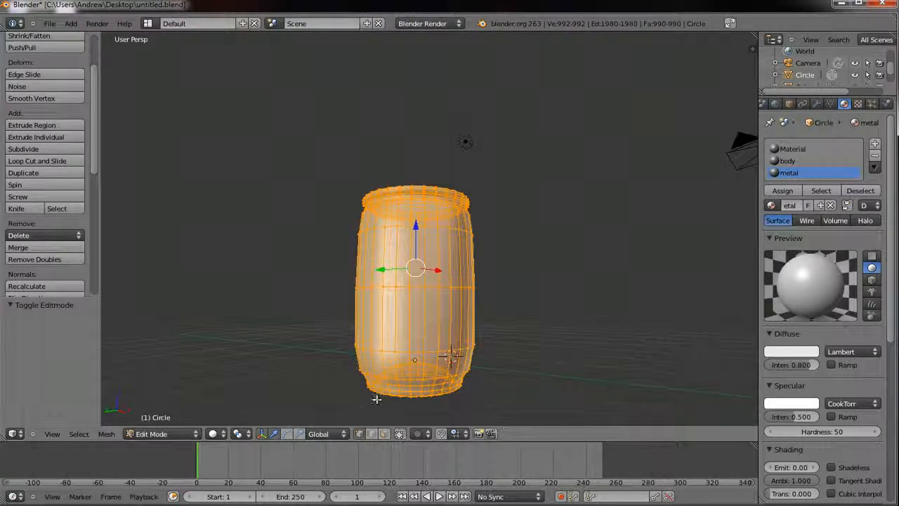
pyautogui.moveTo(421, 300); pyautogui.dragTo(488, 275, button='middle')
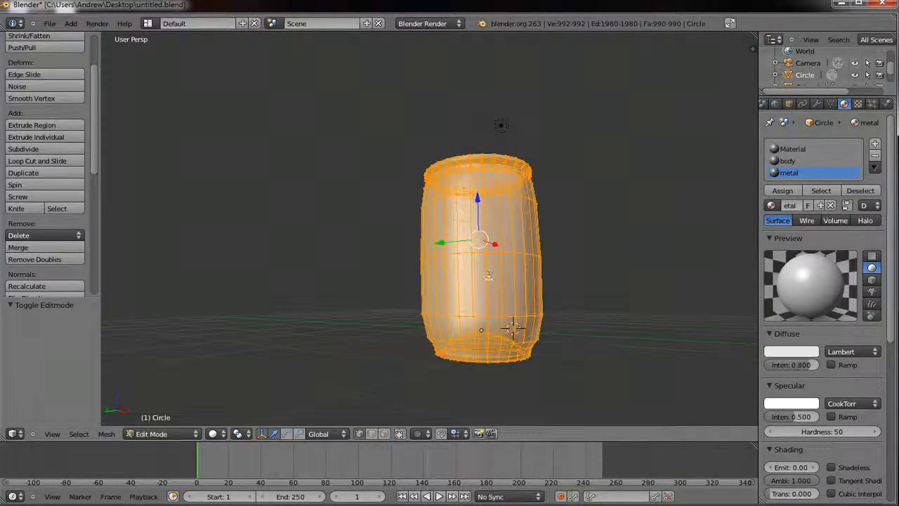
pyautogui.click(384, 433)
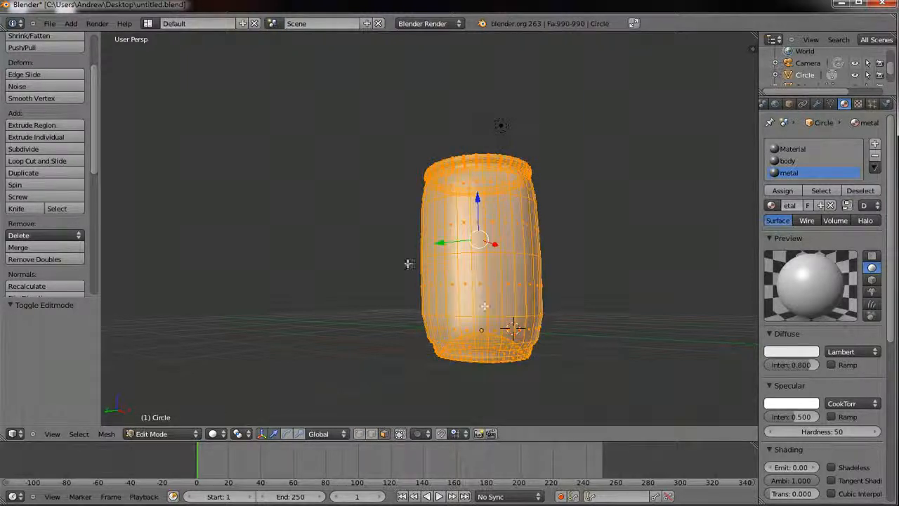
pyautogui.press('a')
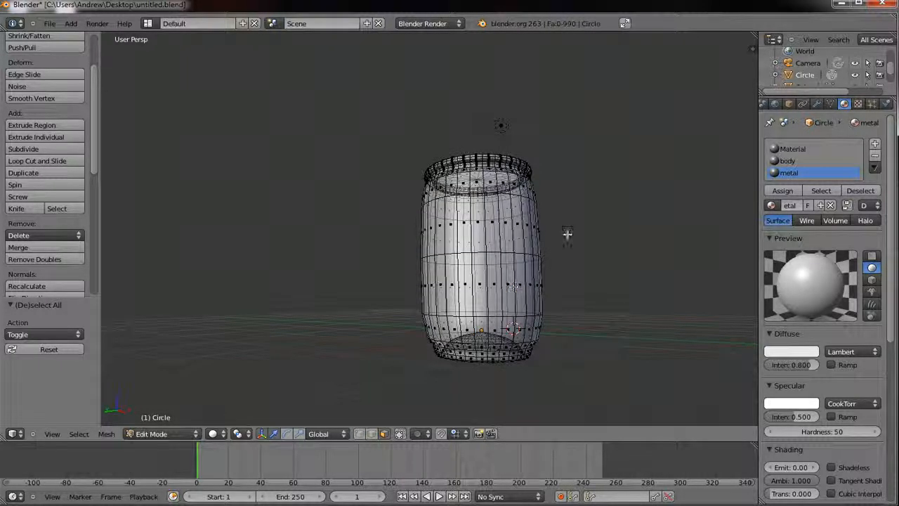
# Box-select the faces of the can's side wall from several angles, leaving out the rim and base
pyautogui.press('b')
pyautogui.moveTo(582, 208); pyautogui.dragTo(400, 323)
pyautogui.moveTo(412, 263); pyautogui.dragTo(496, 234, button='middle')
pyautogui.press('b')
pyautogui.moveTo(562, 237); pyautogui.dragTo(362, 327)
pyautogui.moveTo(362, 327); pyautogui.dragTo(464, 297, button='middle')
pyautogui.press('b')
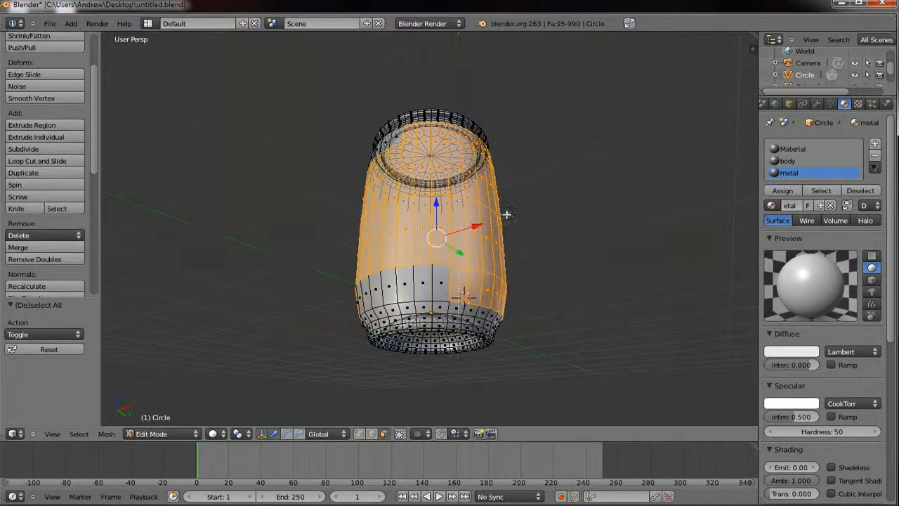
pyautogui.moveTo(509, 213); pyautogui.dragTo(337, 299)
pyautogui.moveTo(356, 291); pyautogui.dragTo(484, 337, button='middle')
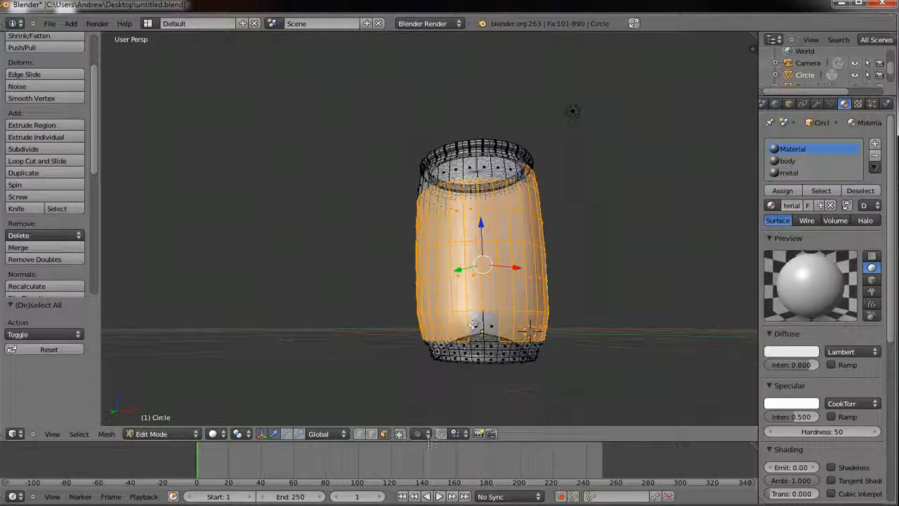
# Limit selection to visible faces and add the missed side-wall faces to the selection all around the can
pyautogui.click(398, 435)
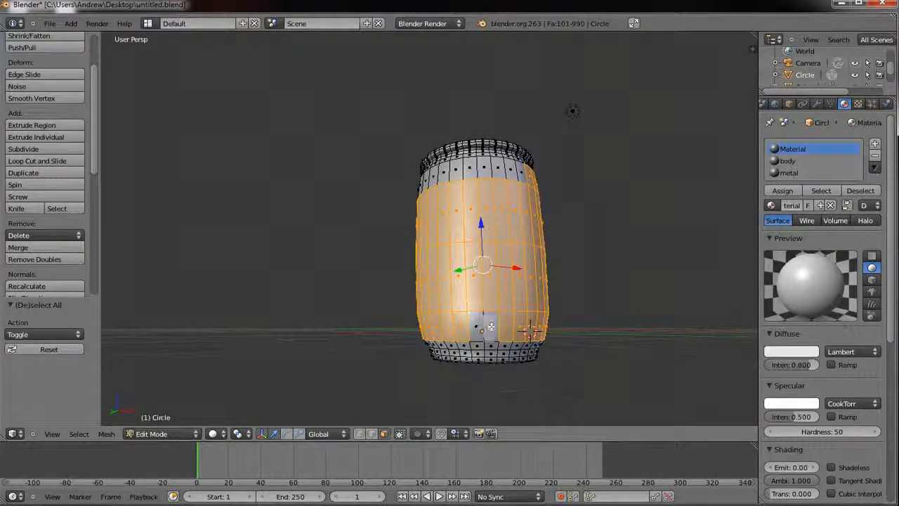
pyautogui.keyDown('shift'); pyautogui.rightClick(481, 330); pyautogui.keyUp('shift')
pyautogui.moveTo(286, 282); pyautogui.dragTo(488, 252, button='middle')
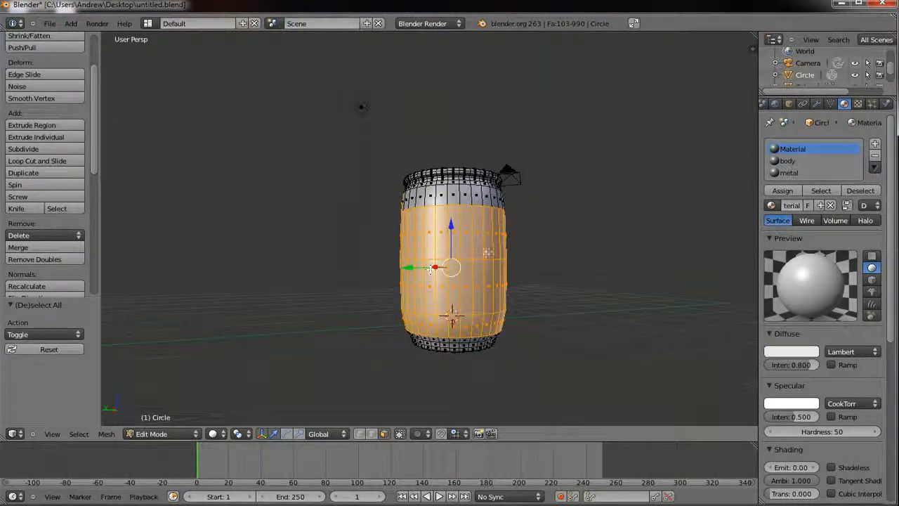
pyautogui.press('n')
pyautogui.press('n')
pyautogui.press('b')
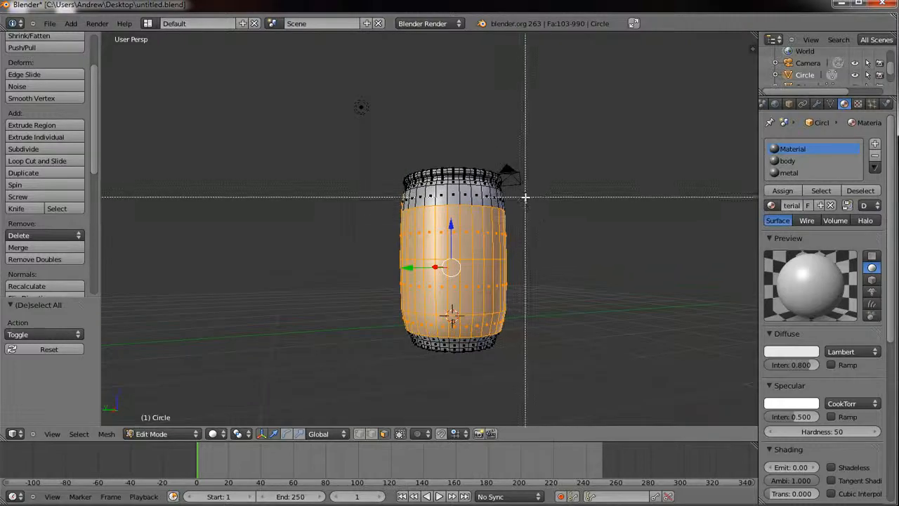
pyautogui.moveTo(525, 196); pyautogui.dragTo(344, 219)
pyautogui.moveTo(395, 225)
pyautogui.mouseDown(button='middle')
pyautogui.moveTo(297, 255)
pyautogui.moveTo(390, 239)
pyautogui.mouseUp(button='middle')
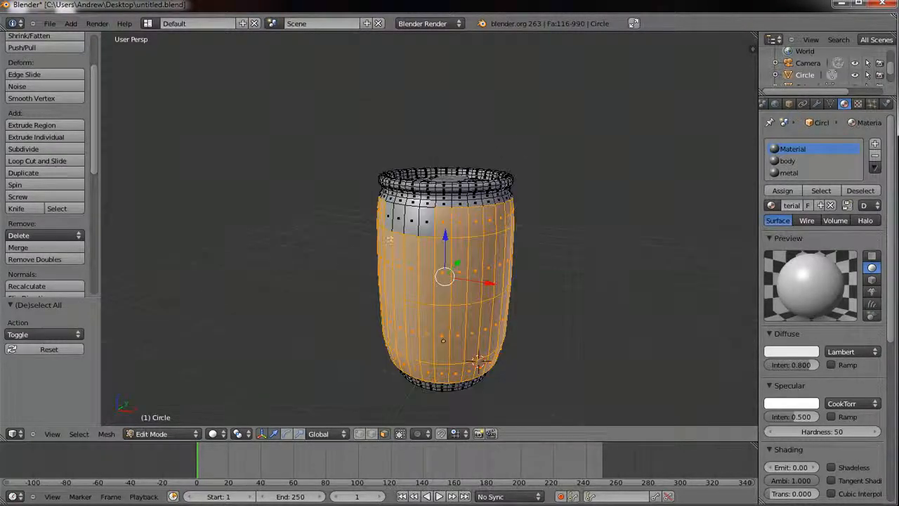
pyautogui.keyDown('shift'); pyautogui.rightClick(408, 218); pyautogui.keyUp('shift')
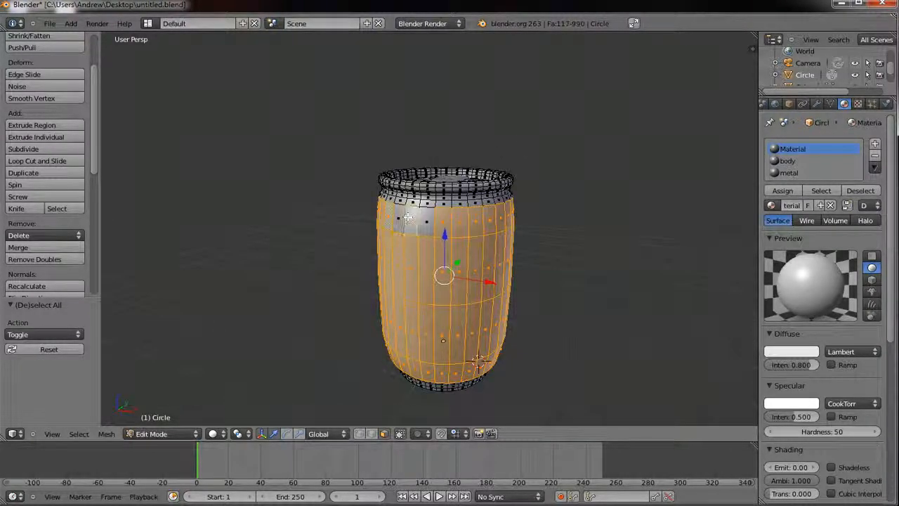
pyautogui.keyDown('shift'); pyautogui.rightClick(425, 223); pyautogui.keyUp('shift')
pyautogui.moveTo(425, 224); pyautogui.dragTo(574, 247, button='middle')
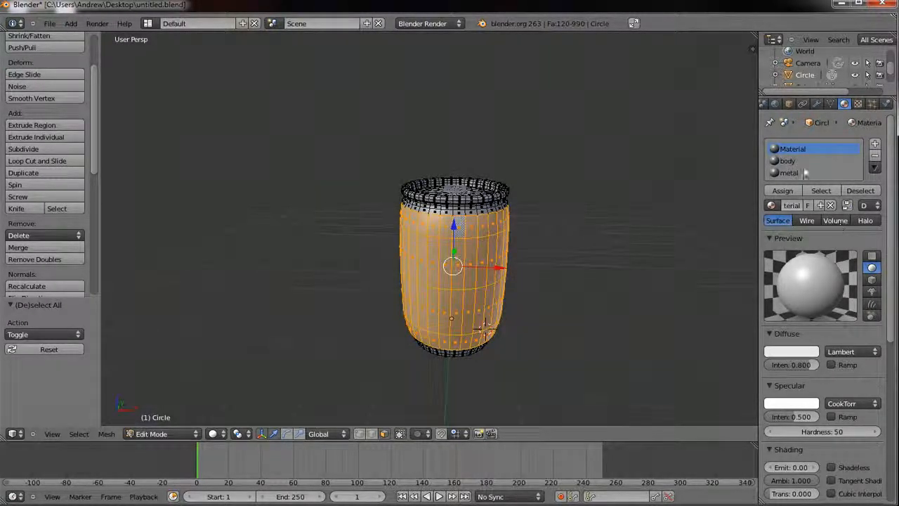
# Set the body material's diffuse color to light blue, assign it to the selected side-wall faces and clear the selection
pyautogui.click(792, 164)
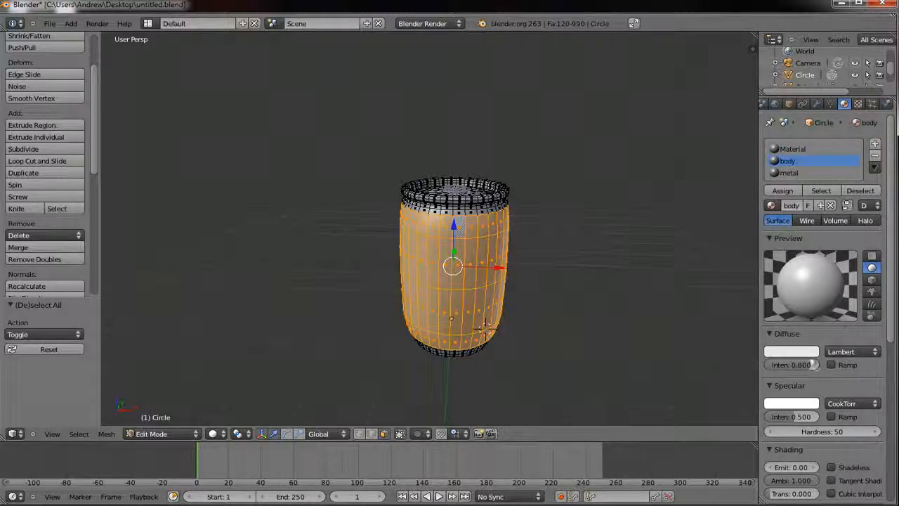
pyautogui.click(805, 352)
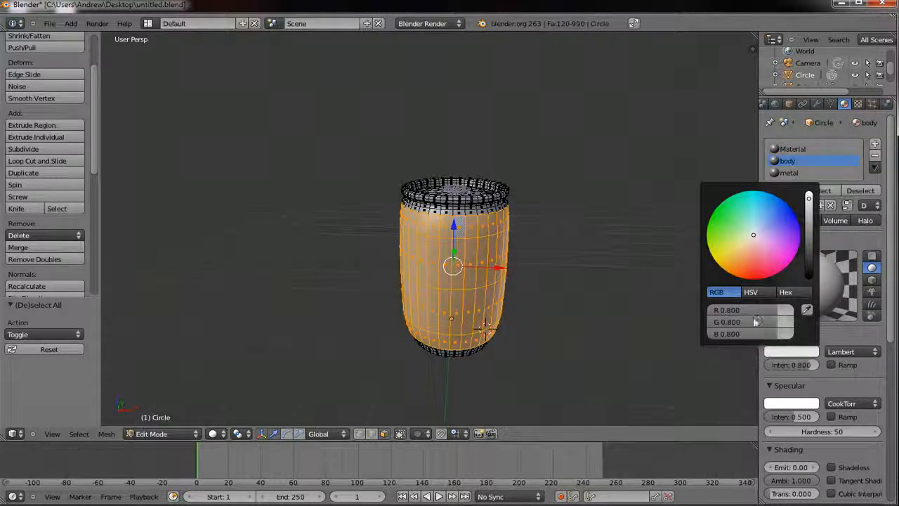
pyautogui.click(783, 220)
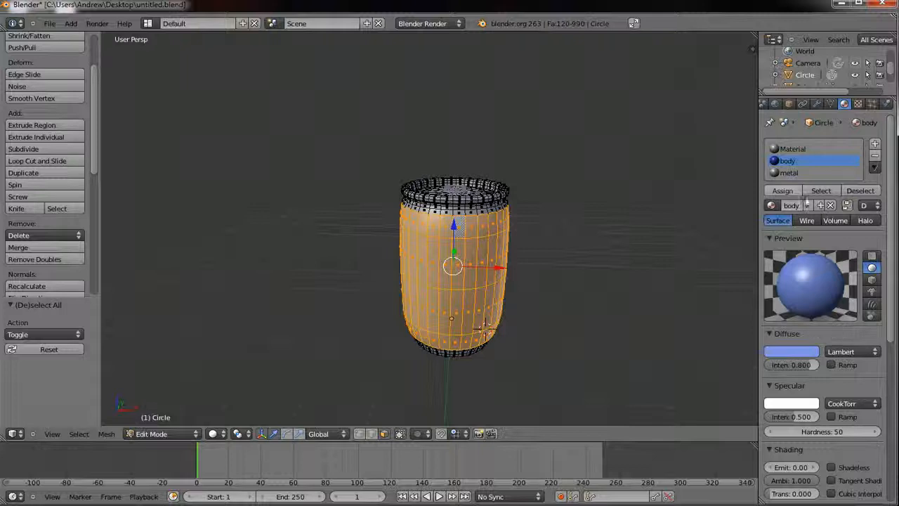
pyautogui.click(783, 191)
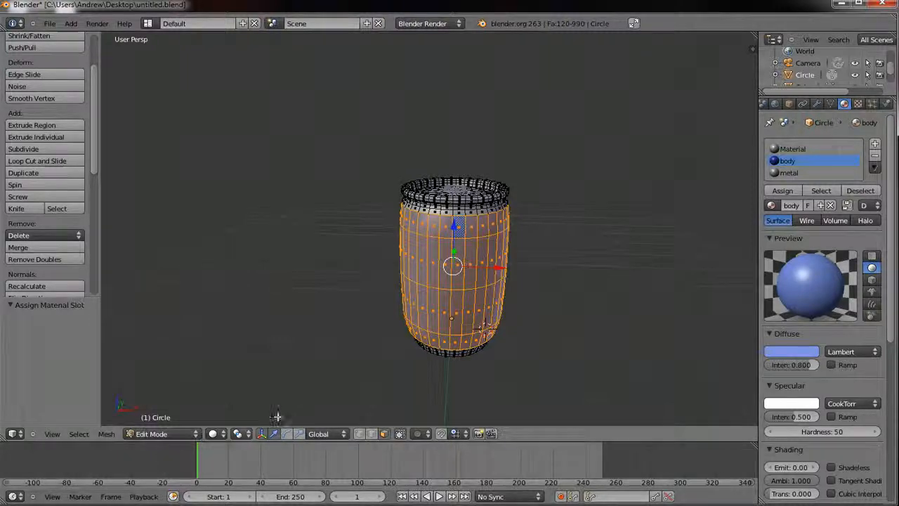
pyautogui.press('a')
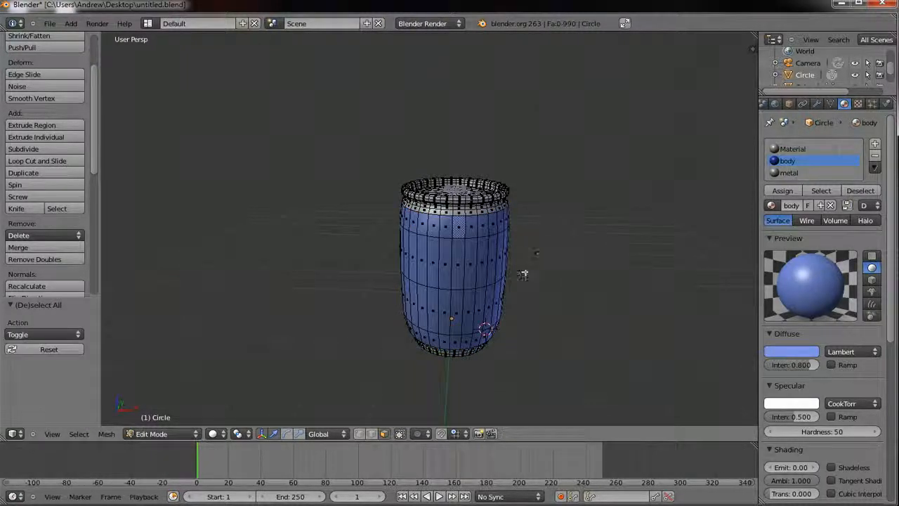
# Assign the metal material to all faces outside the body material, including lid, rim and base, and clear the selection
pyautogui.moveTo(523, 274); pyautogui.dragTo(481, 267, button='middle')
pyautogui.press('a')
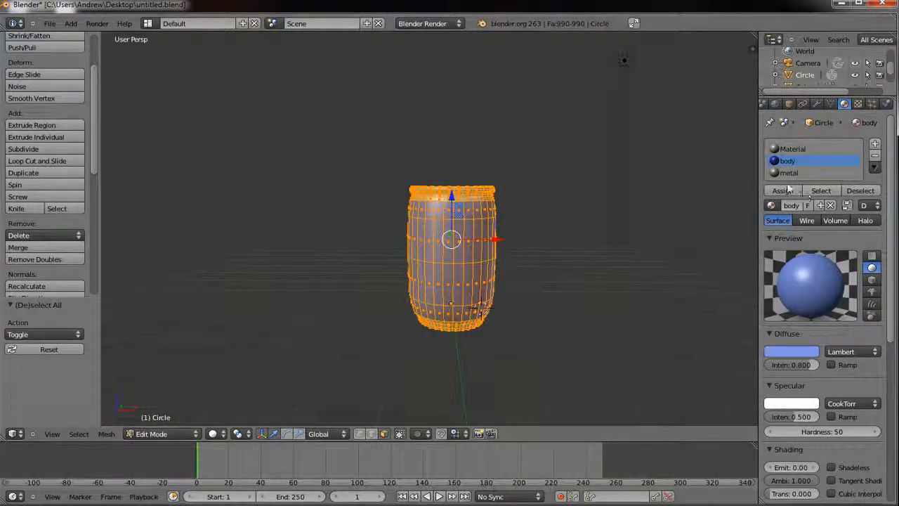
pyautogui.click(858, 190)
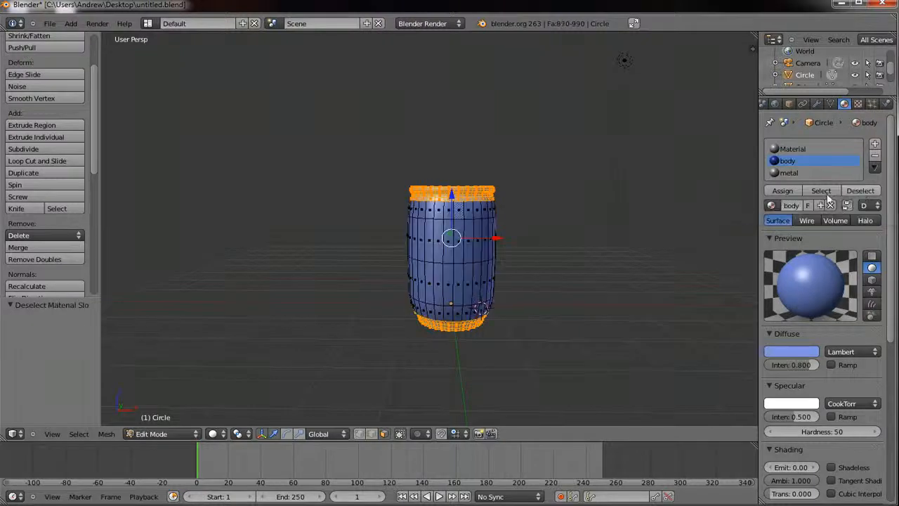
pyautogui.click(800, 172)
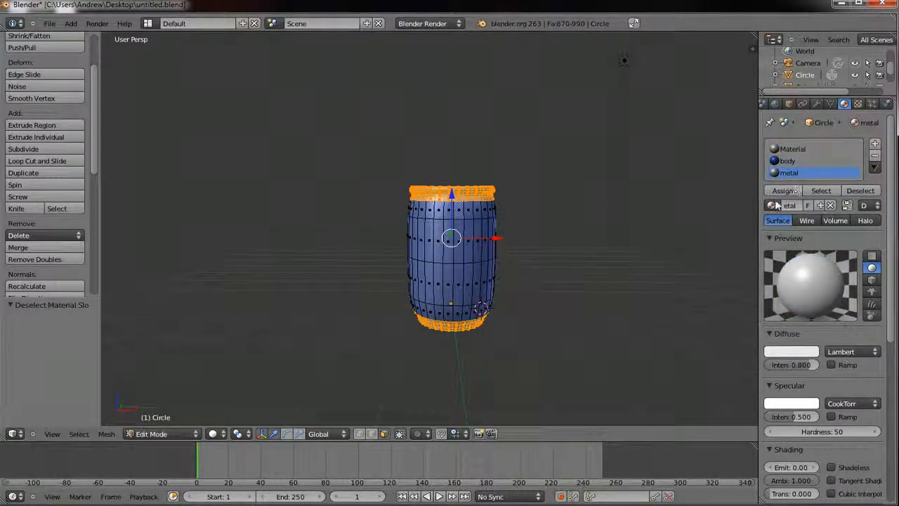
pyautogui.click(782, 191)
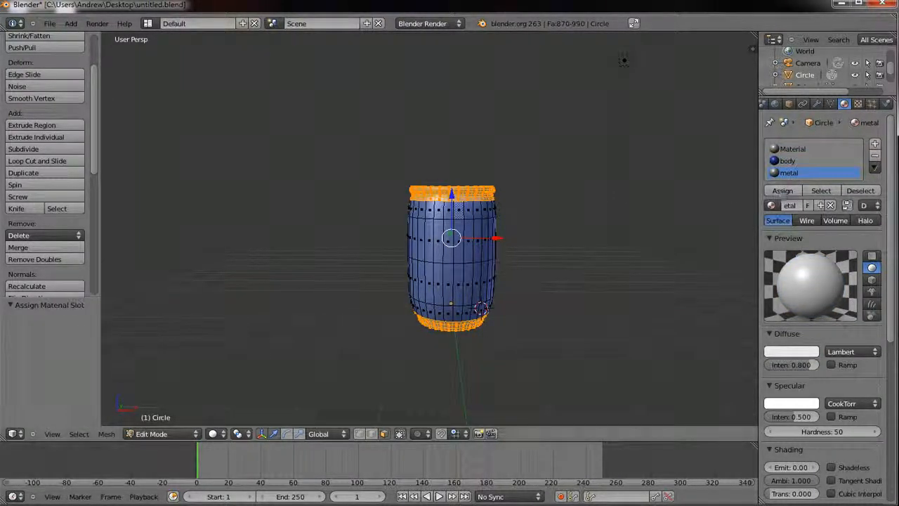
pyautogui.scroll(2, 357, 189)
pyautogui.moveTo(357, 189); pyautogui.dragTo(446, 247, button='middle')
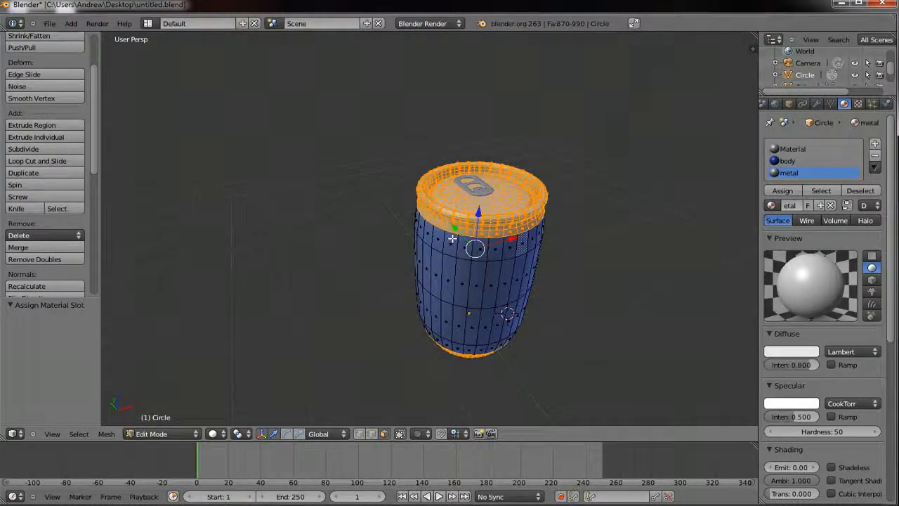
pyautogui.press('a')
pyautogui.scroll(3, 445, 256)
pyautogui.scroll(-4, 445, 257)
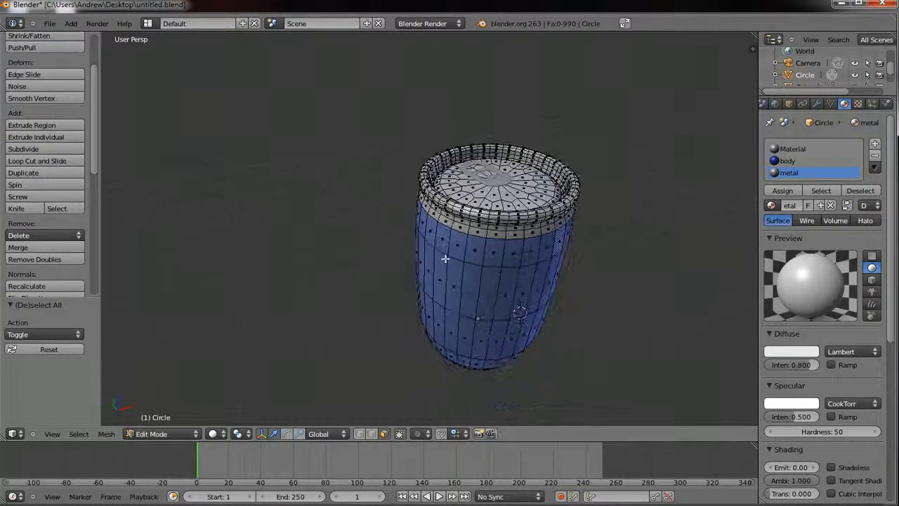
# Darken the metal material's diffuse color to a medium grey of about 0.439 RGB and return the can to Object Mode
pyautogui.moveTo(445, 258); pyautogui.dragTo(464, 281, button='middle')
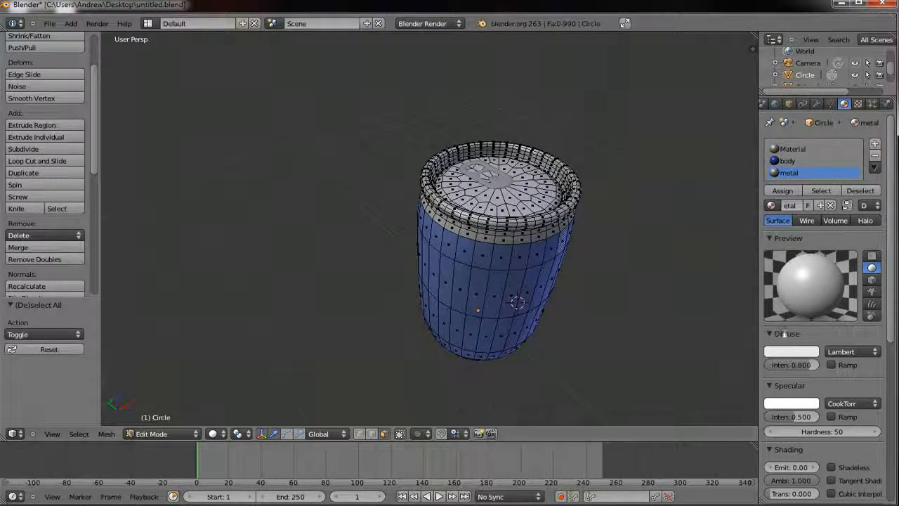
pyautogui.click(791, 353)
pyautogui.click(810, 216)
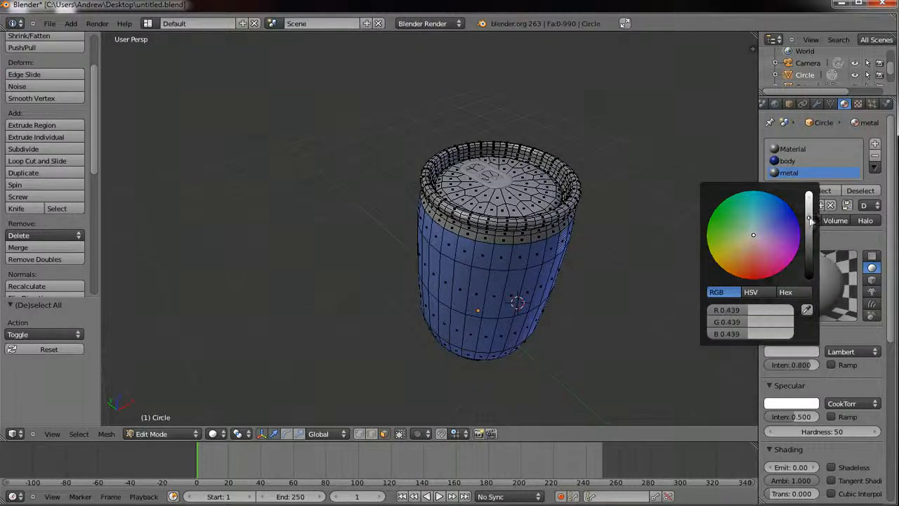
pyautogui.moveTo(569, 356); pyautogui.dragTo(517, 321, button='middle')
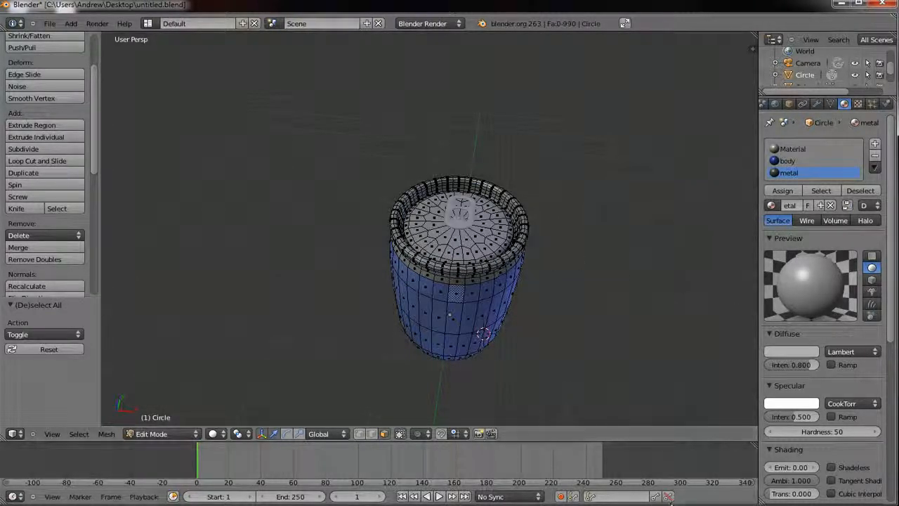
pyautogui.moveTo(519, 356); pyautogui.dragTo(588, 321, button='middle')
pyautogui.click(167, 434)
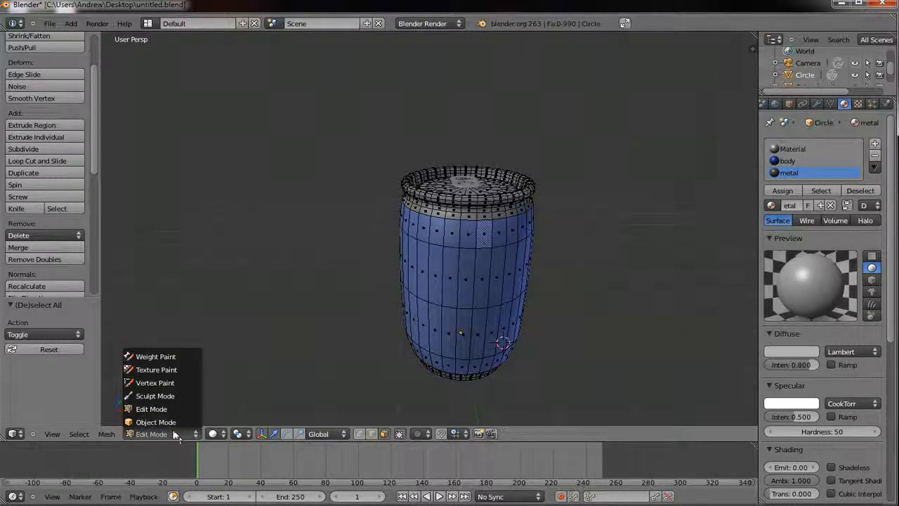
pyautogui.click(163, 423)
pyautogui.moveTo(439, 219); pyautogui.dragTo(412, 267, button='middle')
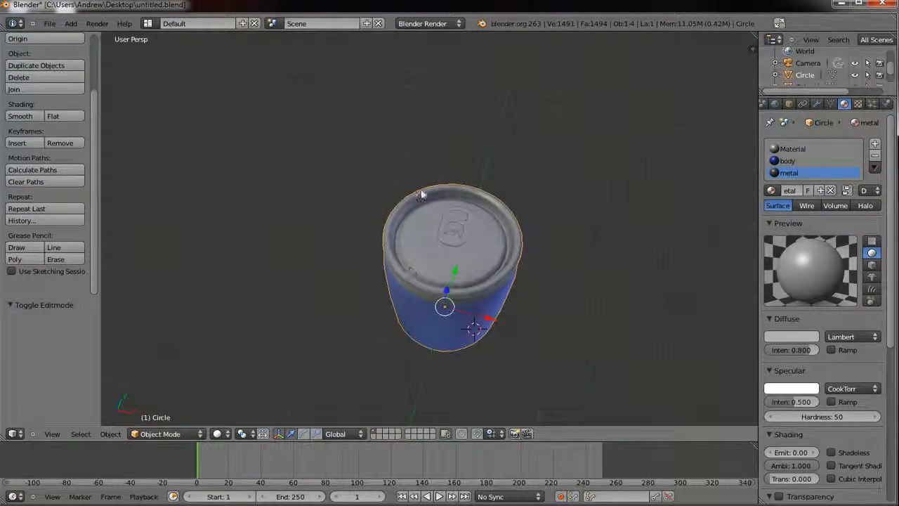
# Switch the render engine to Blender Game and set the game shading to GLSL
pyautogui.click(454, 24)
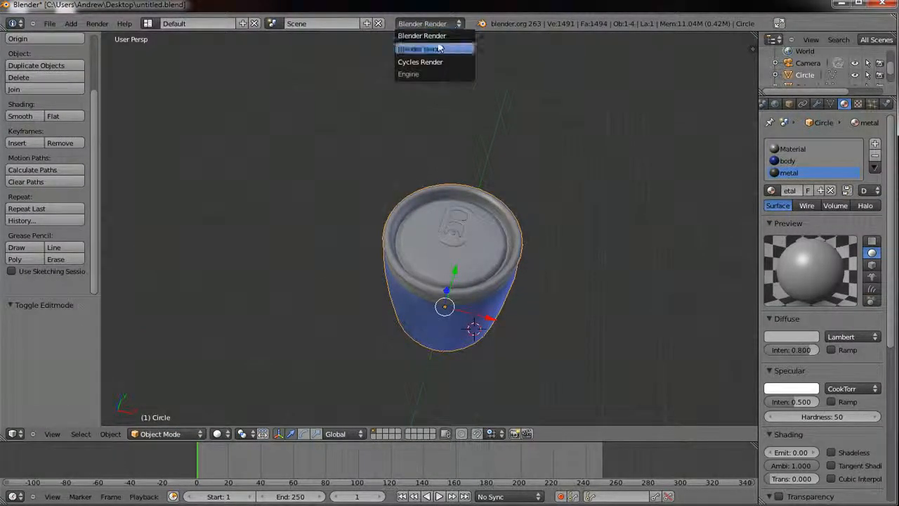
pyautogui.click(442, 50)
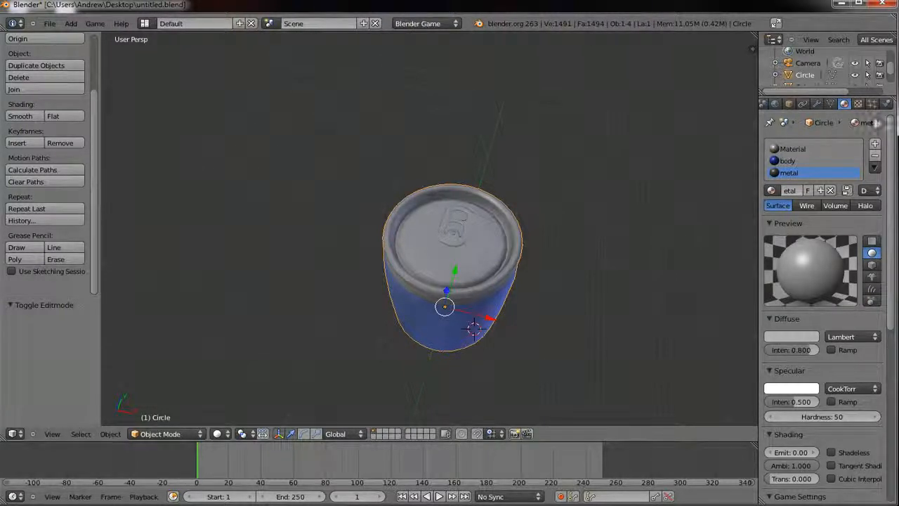
pyautogui.click(793, 104)
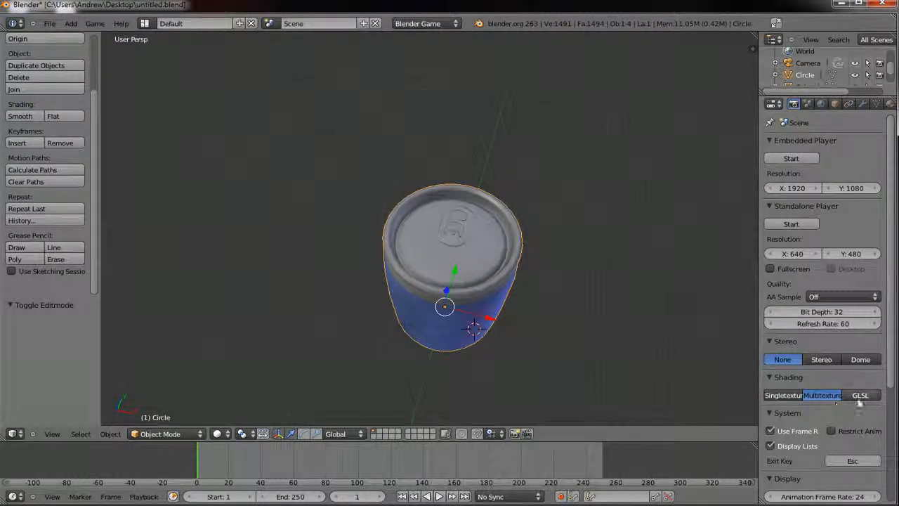
pyautogui.click(859, 397)
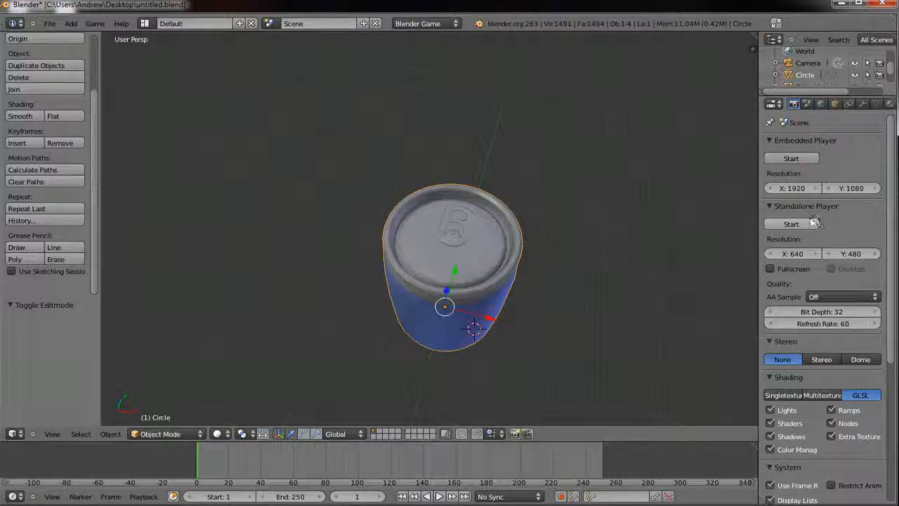
# Return to the can's material settings and display the viewport with textured shading to check the lit can
pyautogui.rightClick(864, 106)
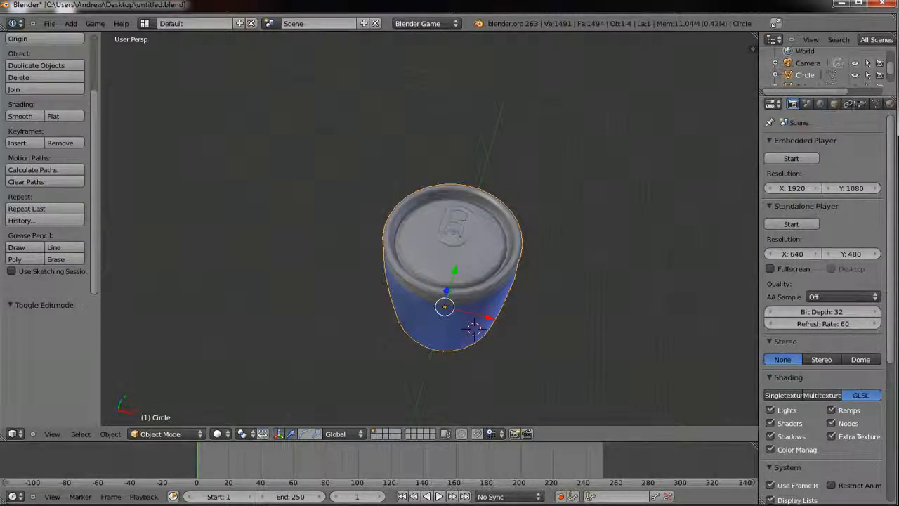
pyautogui.scroll(-2, 874, 107)
pyautogui.click(853, 105)
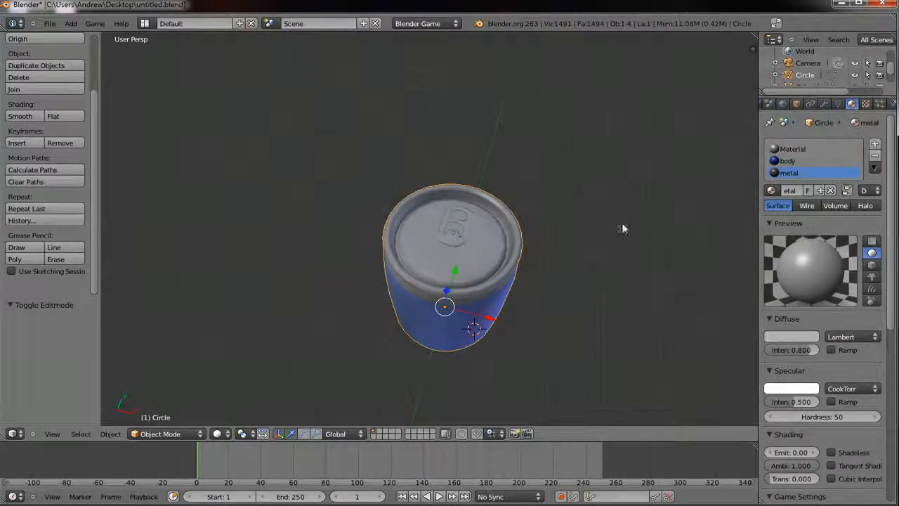
pyautogui.click(216, 434)
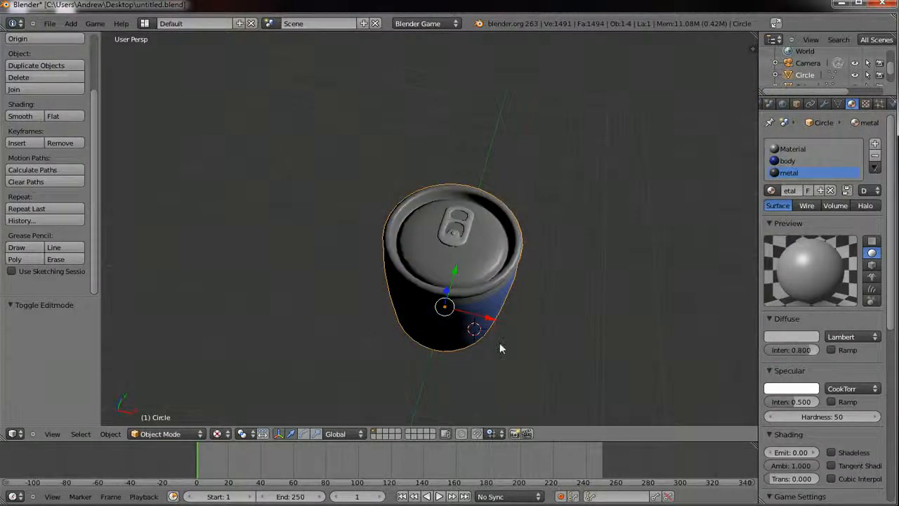
pyautogui.moveTo(500, 342)
pyautogui.mouseDown(button='middle')
pyautogui.moveTo(365, 300)
pyautogui.moveTo(453, 281)
pyautogui.moveTo(536, 290)
pyautogui.mouseUp(button='middle')
pyautogui.scroll(-1, 370, 305)
pyautogui.scroll(2, 560, 219)
pyautogui.moveTo(561, 221); pyautogui.dragTo(479, 257, button='middle')
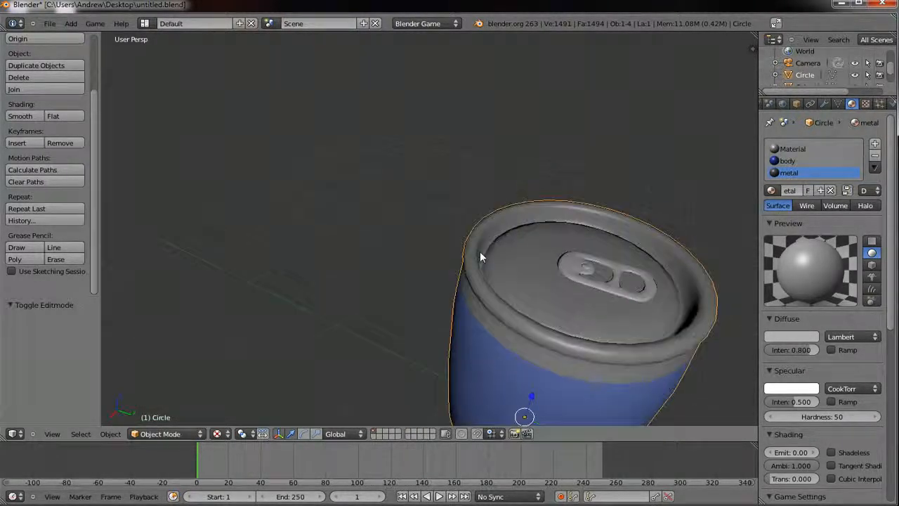
# Select the pull tab on the can's lid and give it a new material
pyautogui.rightClick(575, 274)
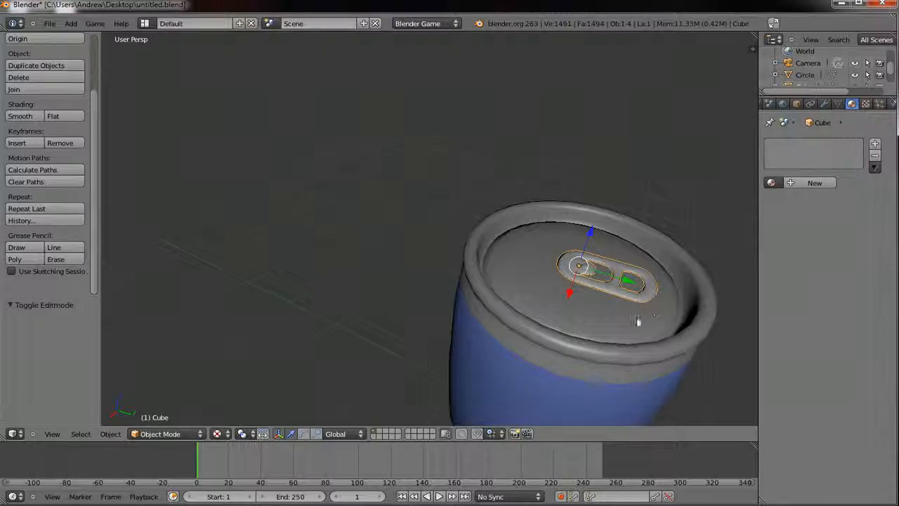
pyautogui.moveTo(638, 321); pyautogui.dragTo(578, 271, button='middle')
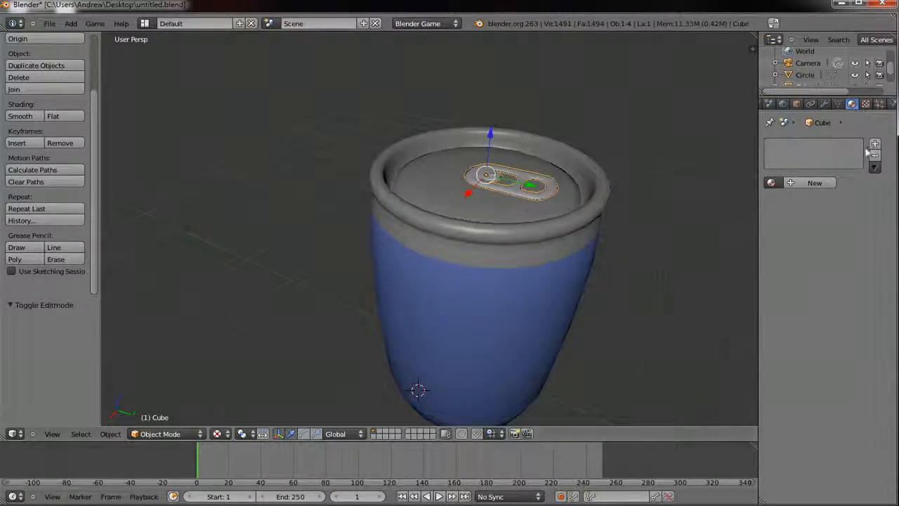
pyautogui.click(808, 182)
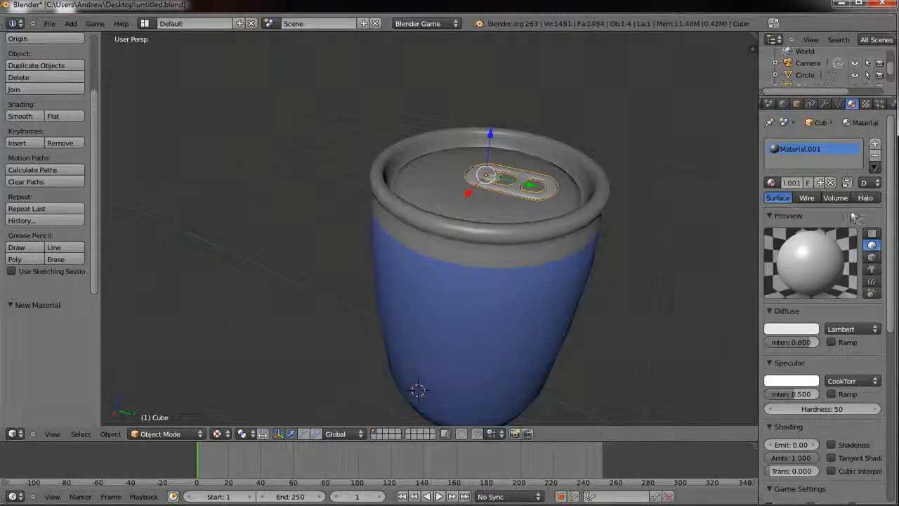
# Add a new texture to the pull tab's material and set its type to Image or Movie
pyautogui.click(866, 104)
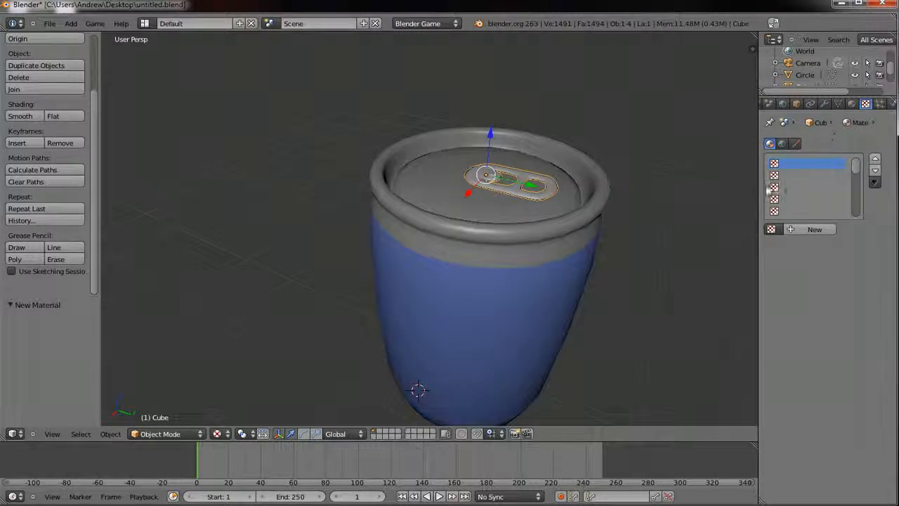
pyautogui.click(799, 230)
pyautogui.click(816, 244)
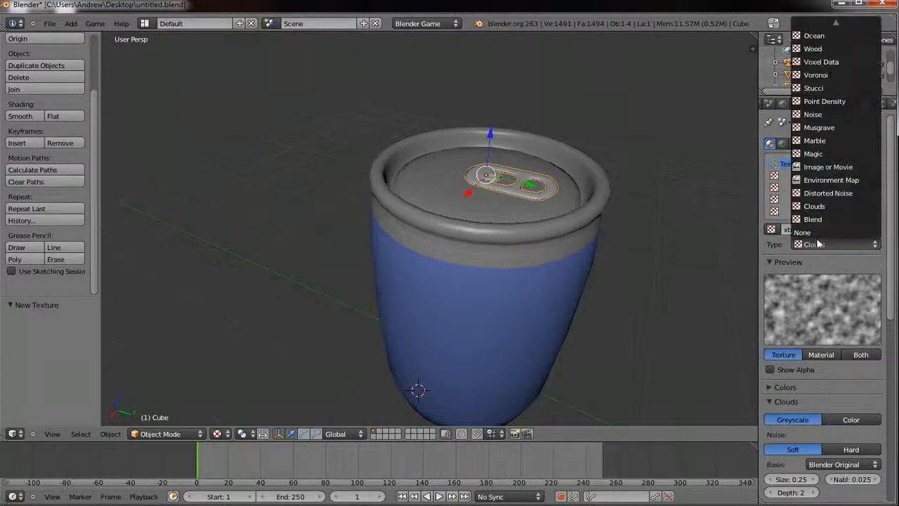
pyautogui.click(814, 206)
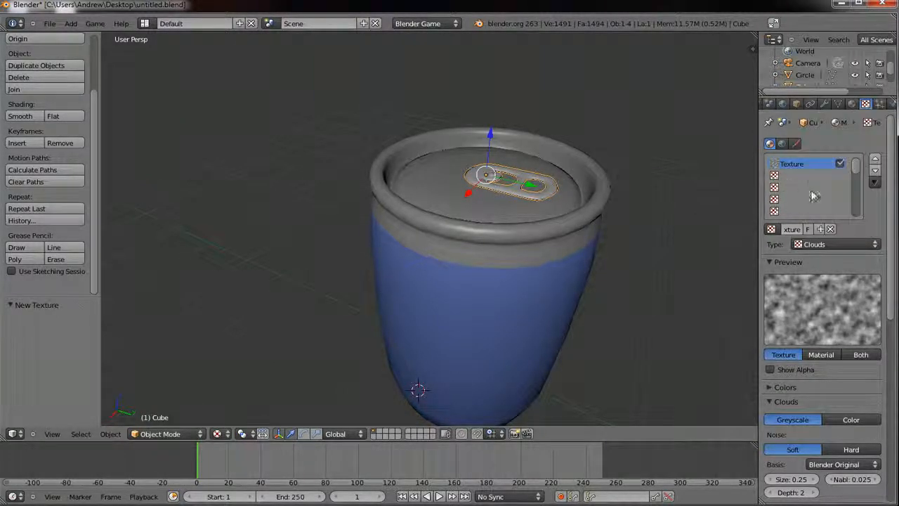
pyautogui.click(828, 245)
pyautogui.click(822, 171)
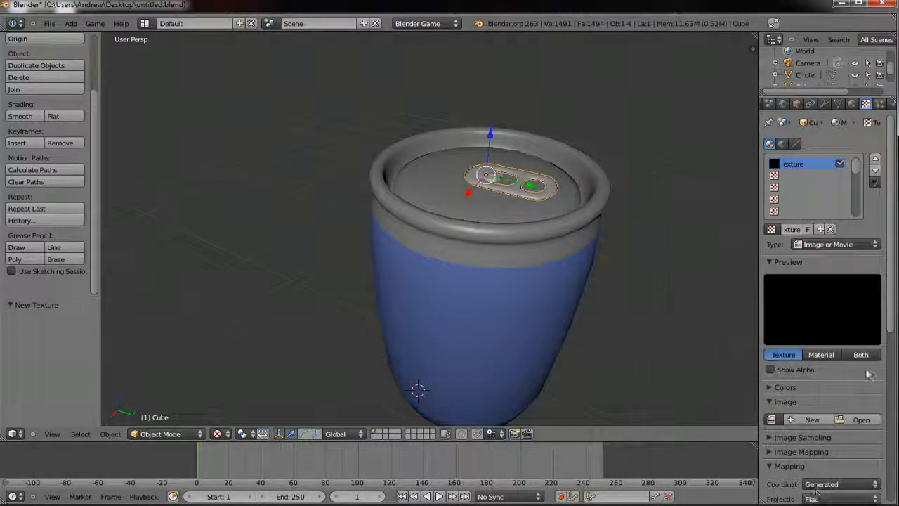
# Load new steel.png from the textures folder as the pull tab's texture image
pyautogui.click(859, 419)
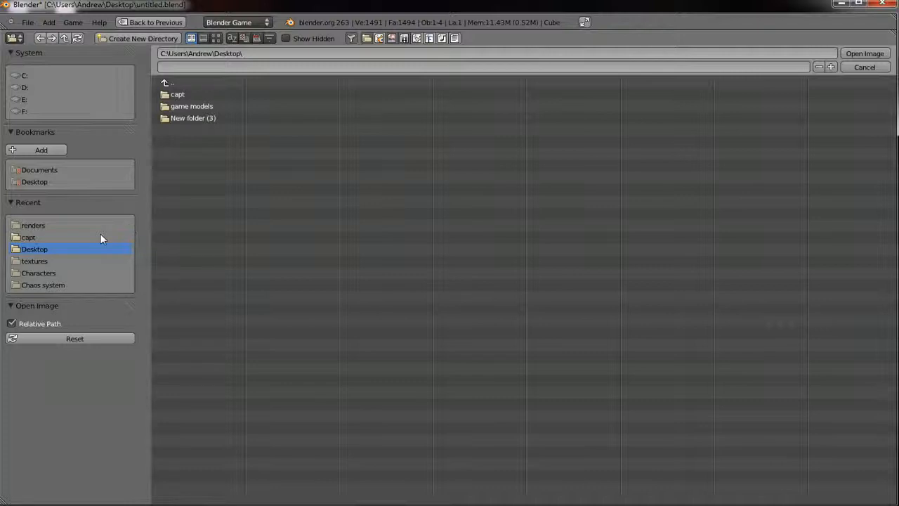
pyautogui.click(34, 261)
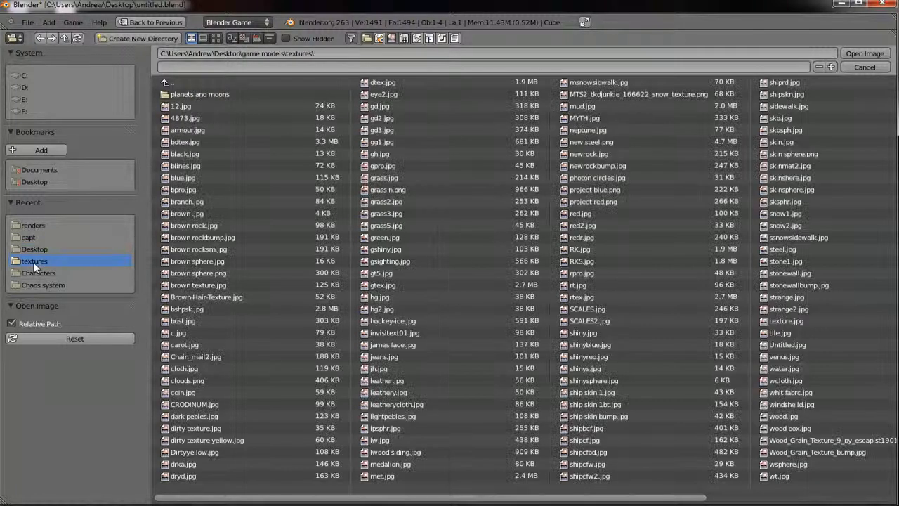
pyautogui.click(605, 142)
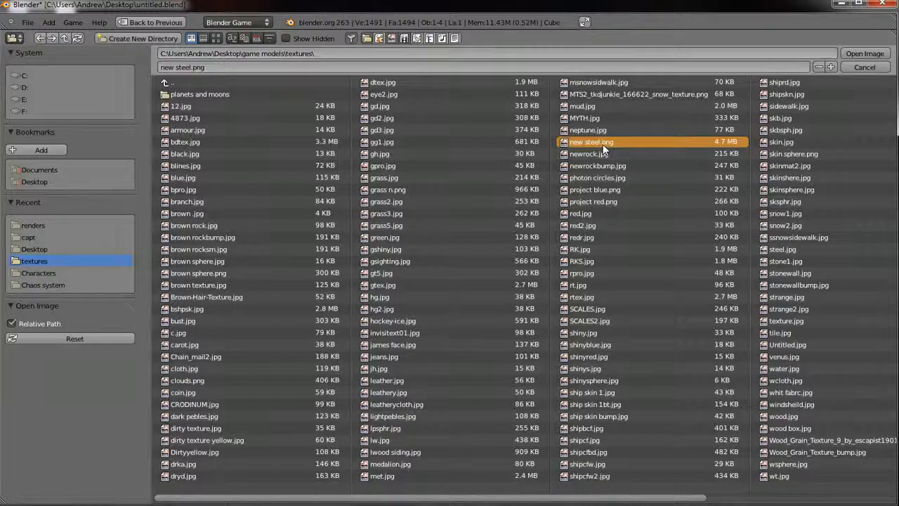
pyautogui.click(864, 54)
# Set the steel texture's mapping coordinates to UV
pyautogui.scroll(8, 457, 172)
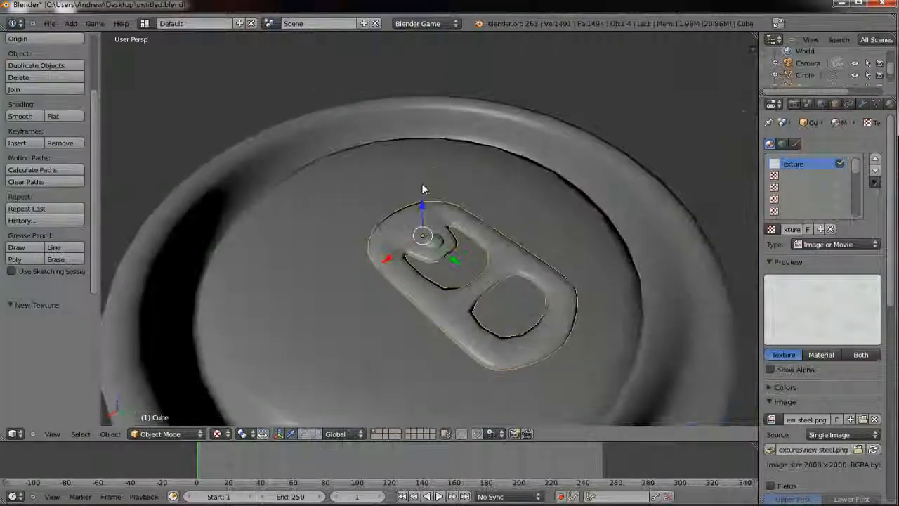
pyautogui.scroll(-5, 831, 410)
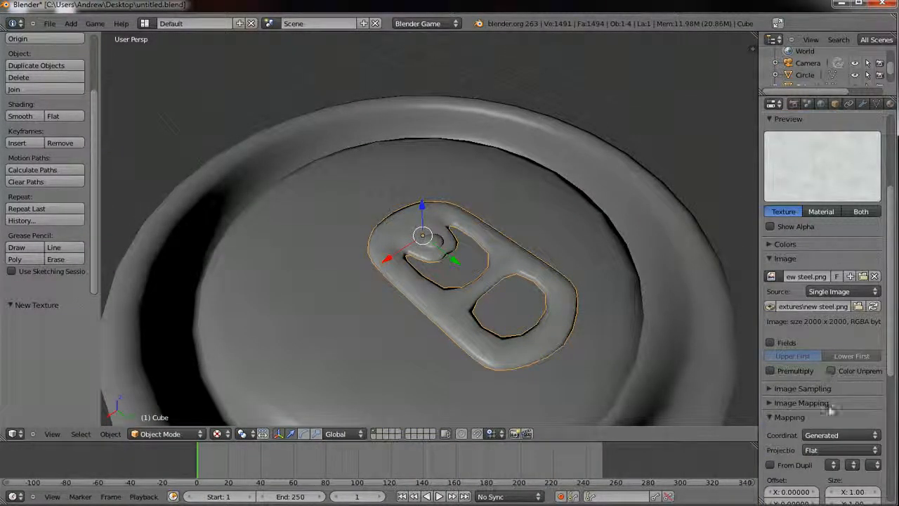
pyautogui.click(825, 437)
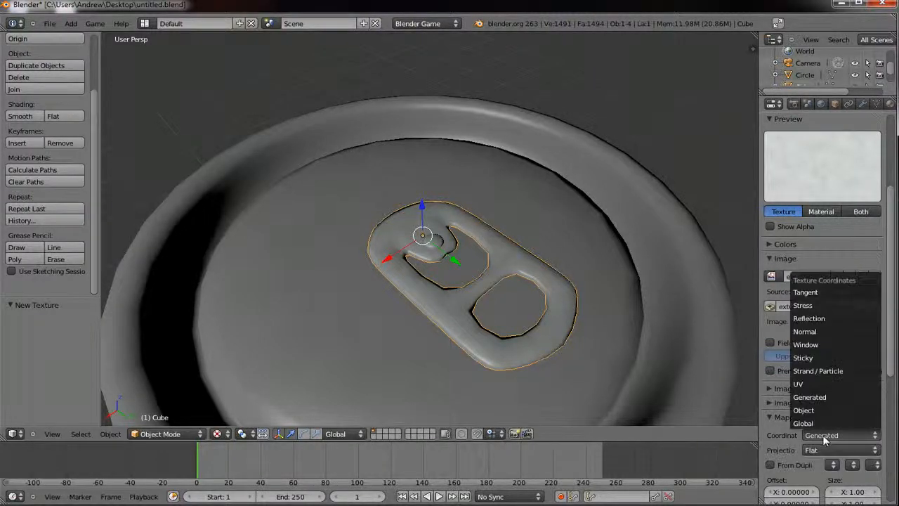
pyautogui.click(805, 387)
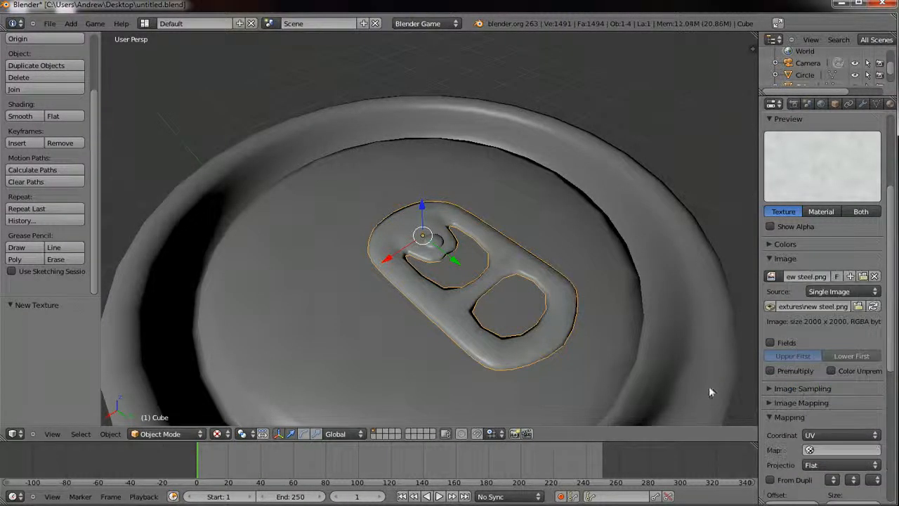
# Enter Edit Mode on the pull tab and select all of its faces
pyautogui.click(167, 434)
pyautogui.click(156, 409)
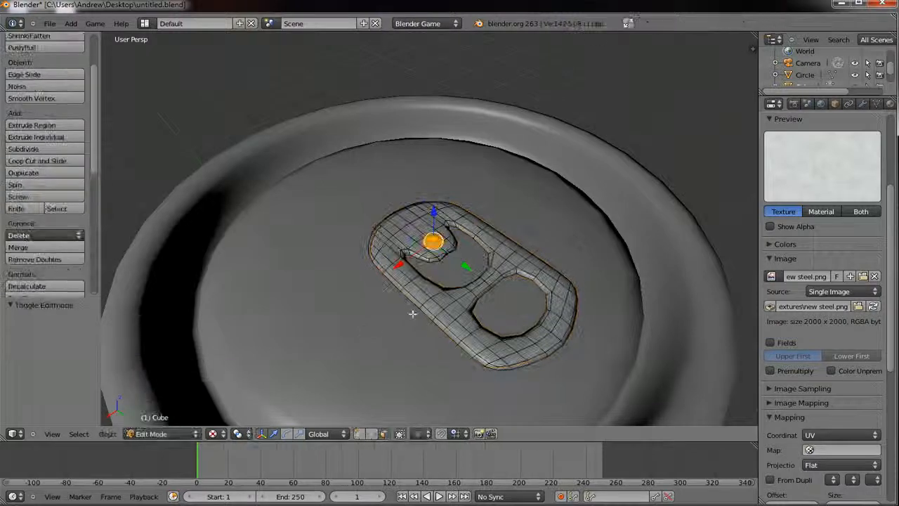
pyautogui.press('a')
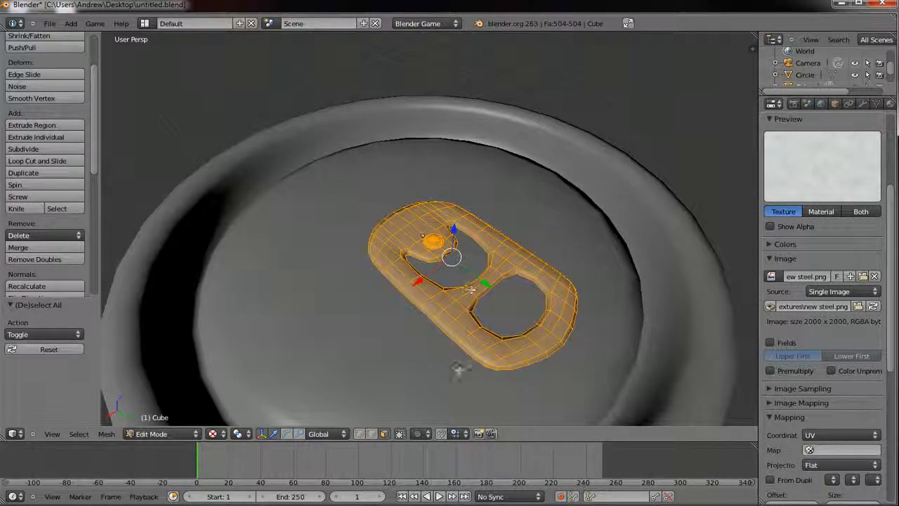
# Change the timeline area to the UV/Image Editor and enlarge it to about half the window's height
pyautogui.click(13, 497)
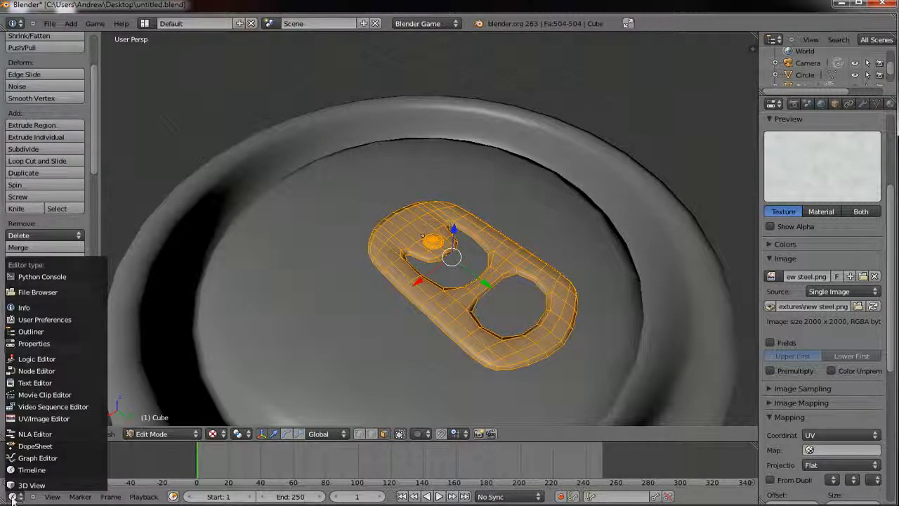
pyautogui.click(69, 422)
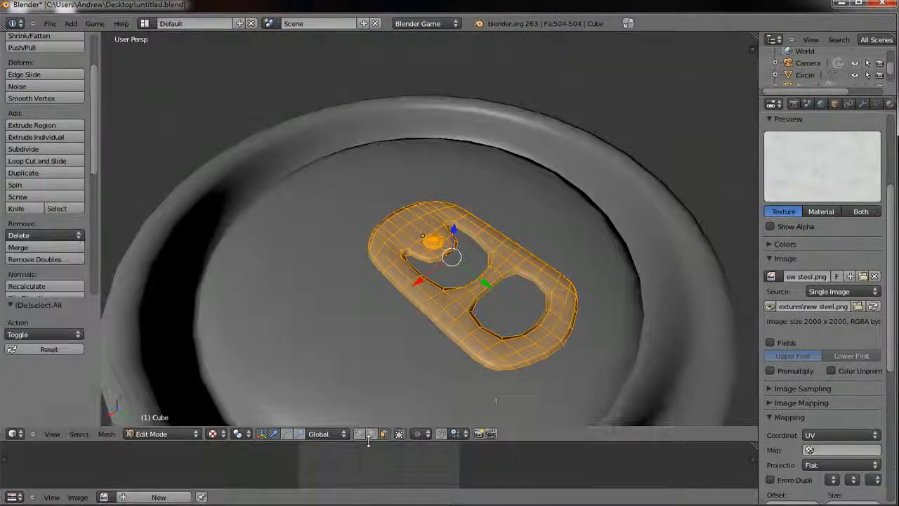
pyautogui.moveTo(399, 442); pyautogui.dragTo(399, 301)
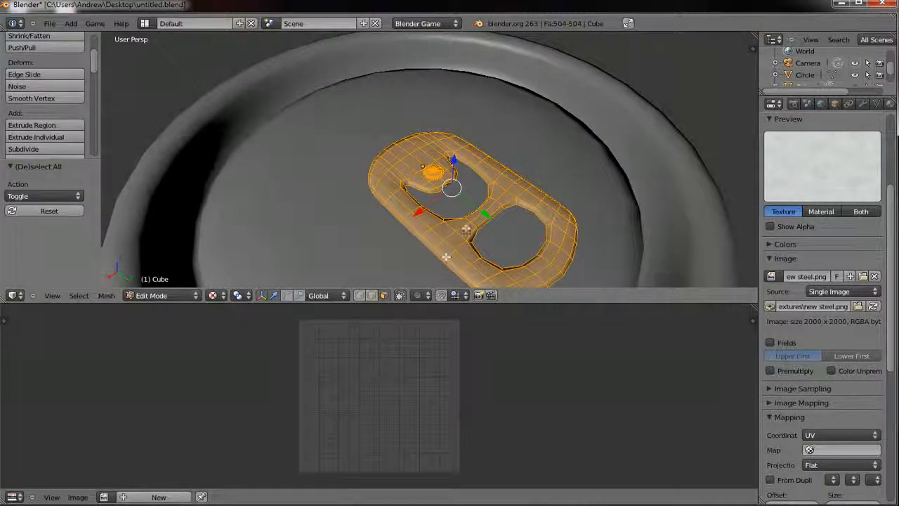
# Unwrap the pull tab's selected faces with Smart UV Project, using an angle limit of 66 and zero island margin
pyautogui.press('u')
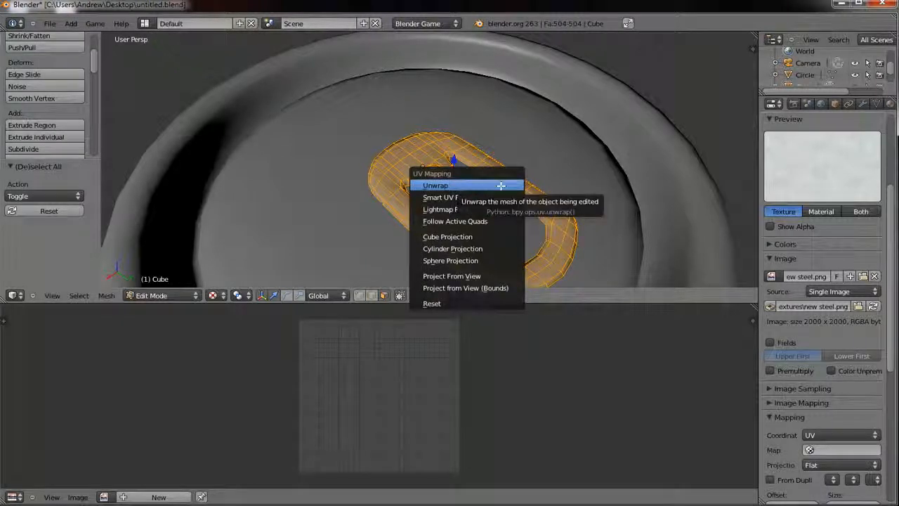
pyautogui.click(501, 186)
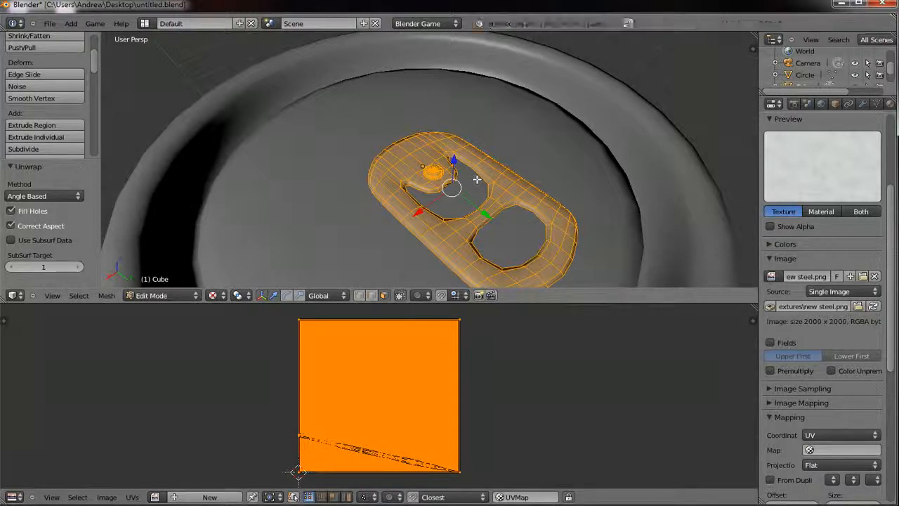
pyautogui.press('u')
pyautogui.click(443, 193)
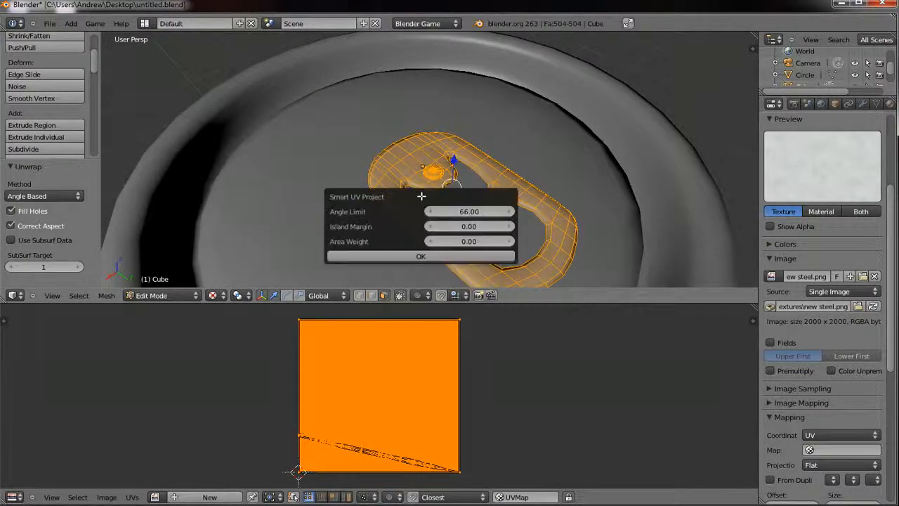
pyautogui.click(390, 257)
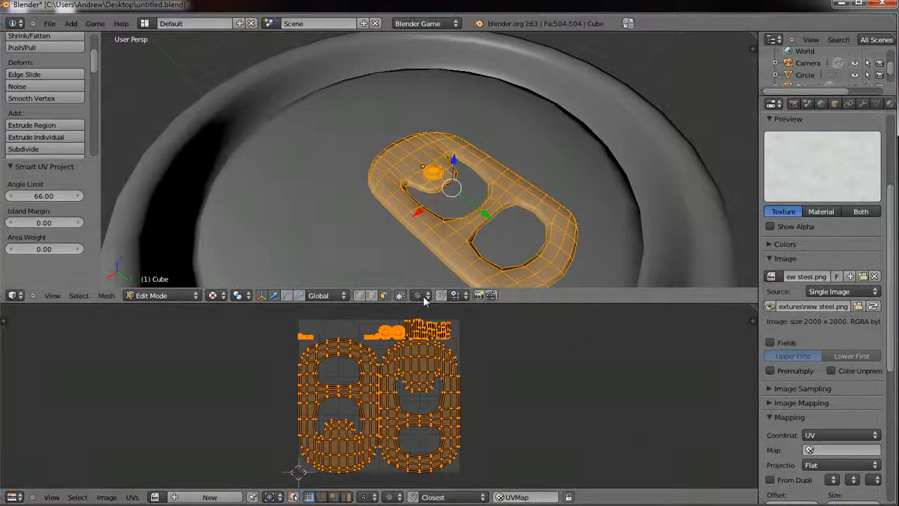
# Enlarge the 3D view and return to Object Mode to inspect the texture on the pull tab close up
pyautogui.moveTo(554, 303); pyautogui.dragTo(534, 379)
pyautogui.click(196, 379)
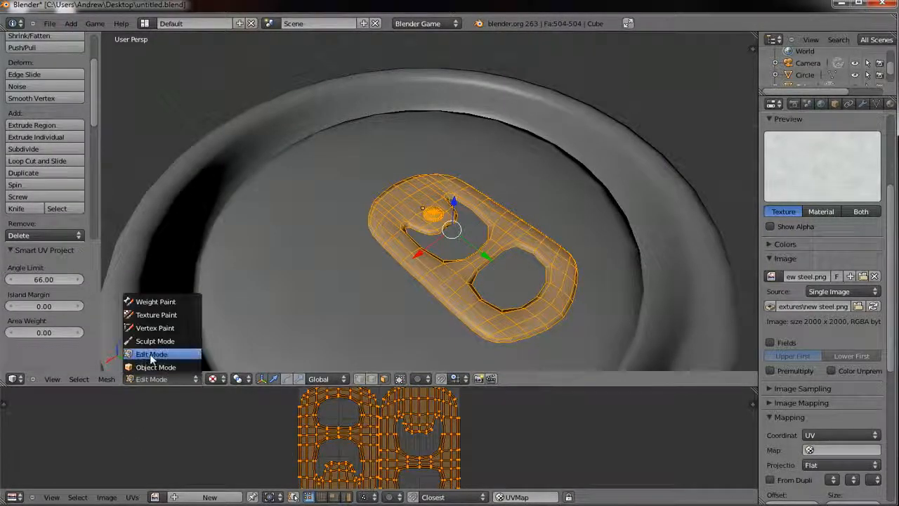
pyautogui.click(172, 365)
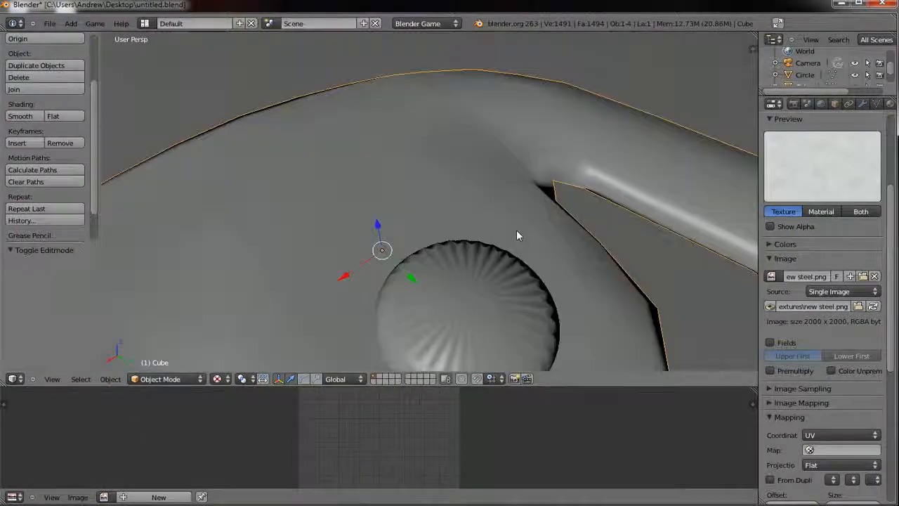
pyautogui.scroll(-5, 513, 237)
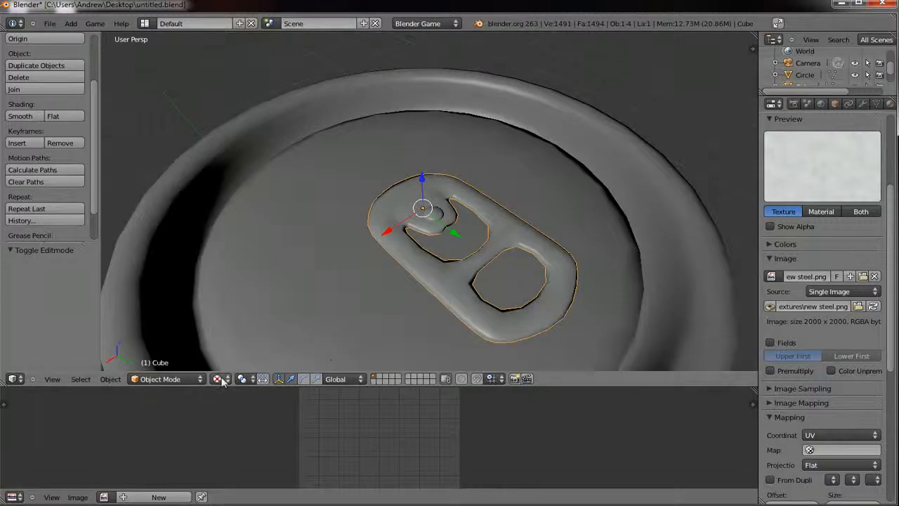
# Scale the pull tab's UV layout up about 4.7 times in Edit Mode and check the texture in Object Mode
pyautogui.click(181, 379)
pyautogui.click(163, 355)
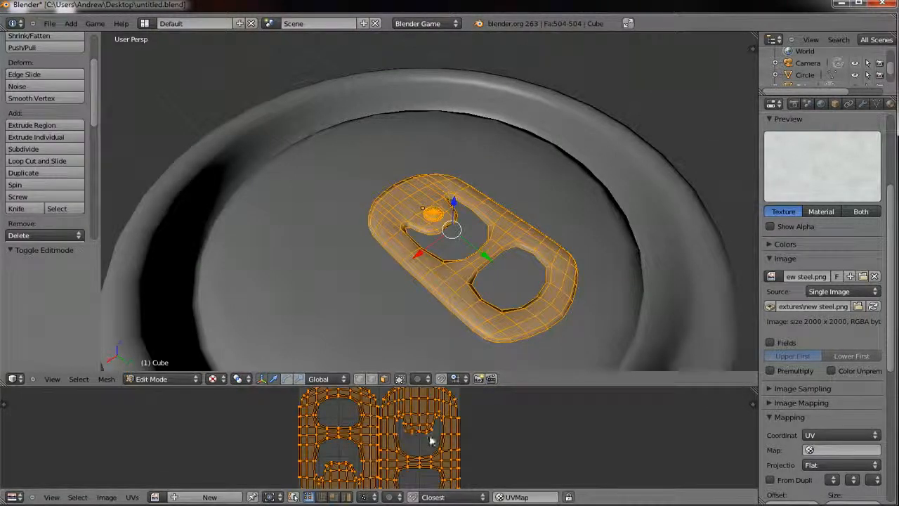
pyautogui.press('s')
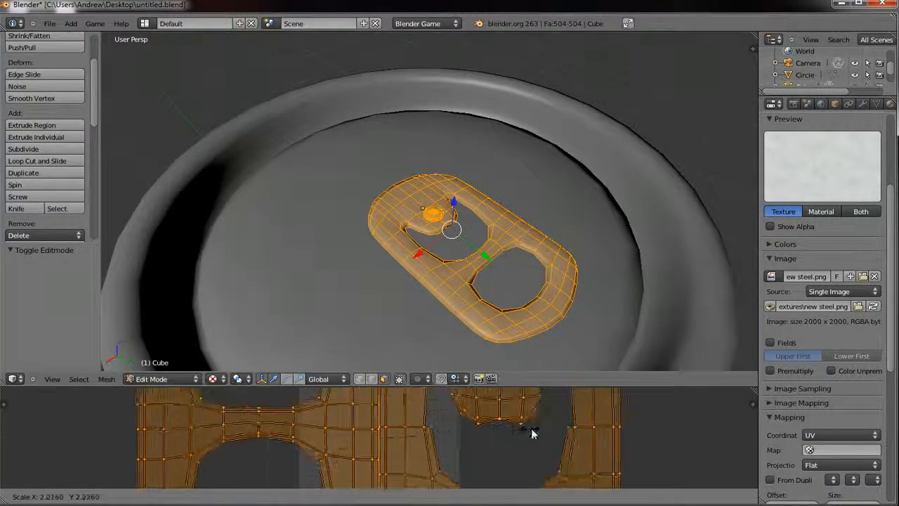
pyautogui.click(617, 437)
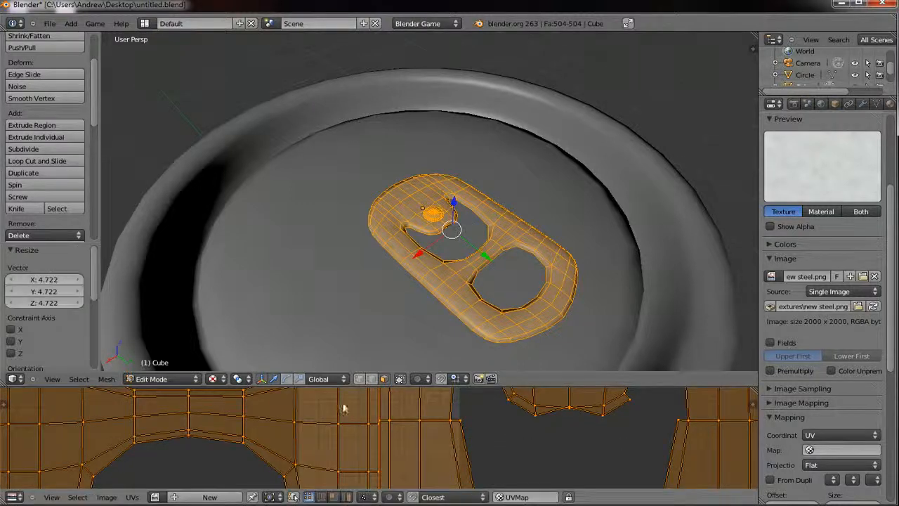
pyautogui.click(196, 380)
pyautogui.click(172, 367)
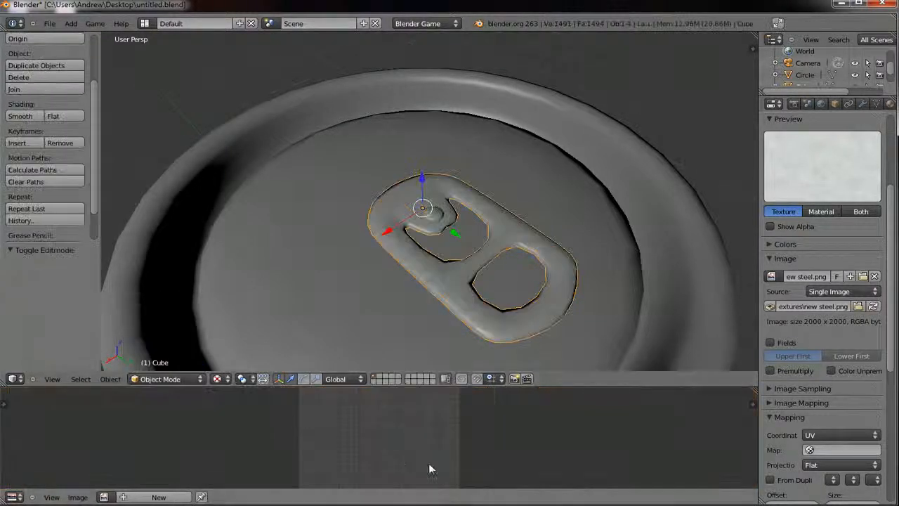
pyautogui.scroll(4, 449, 280)
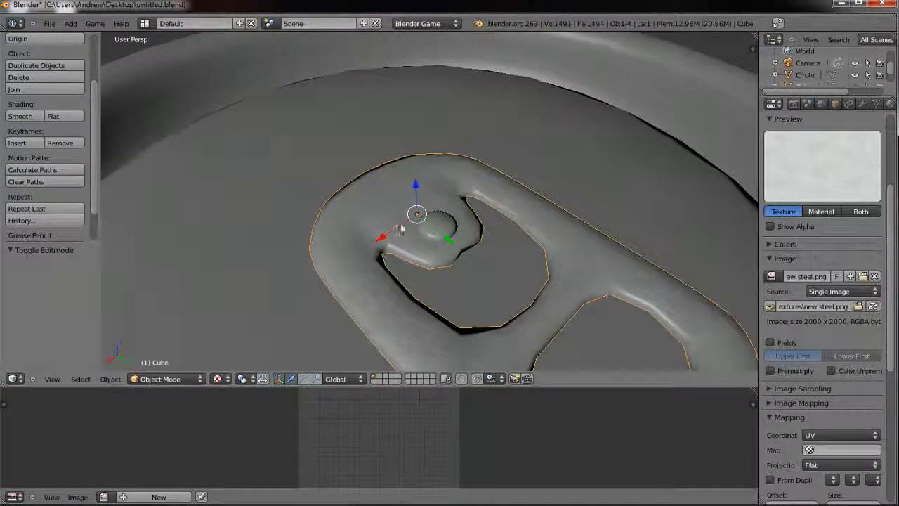
pyautogui.scroll(-5, 488, 255)
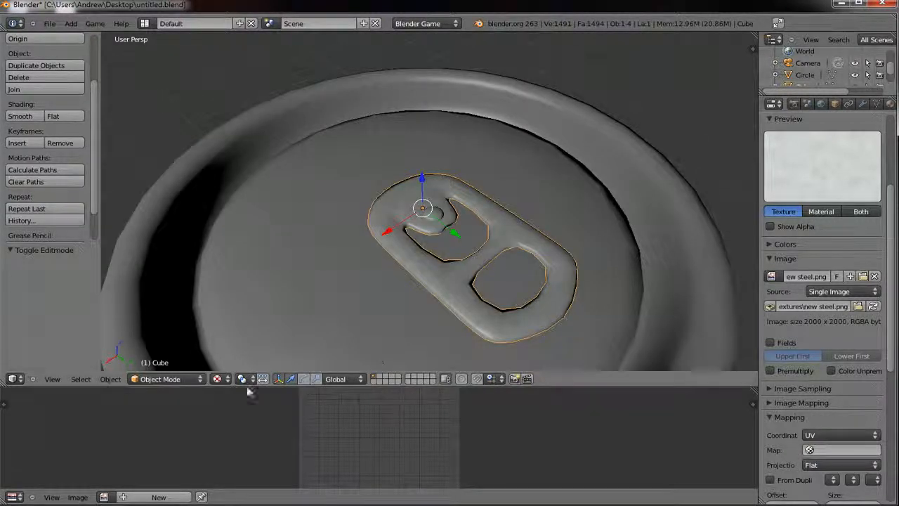
# Scale the pull tab's UV layout down by a factor of about 0.29 and check the texture in Object Mode
pyautogui.click(199, 380)
pyautogui.click(151, 354)
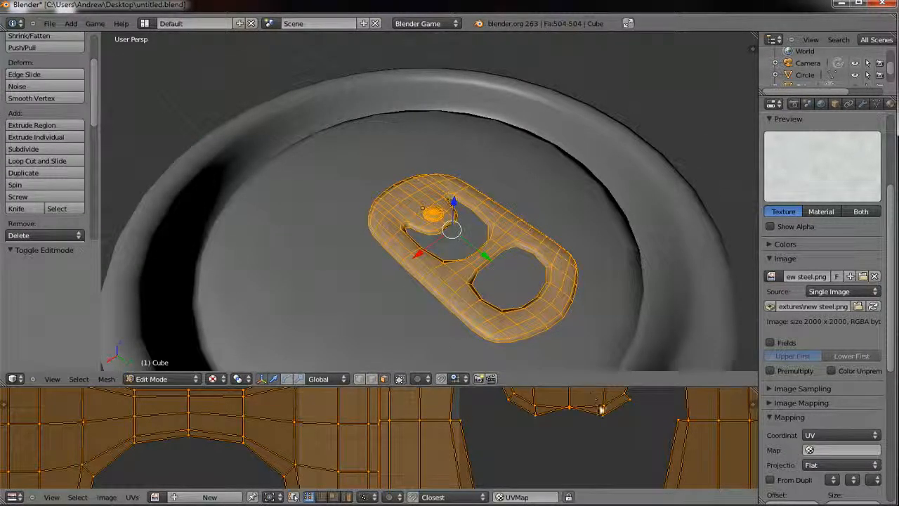
pyautogui.press('s')
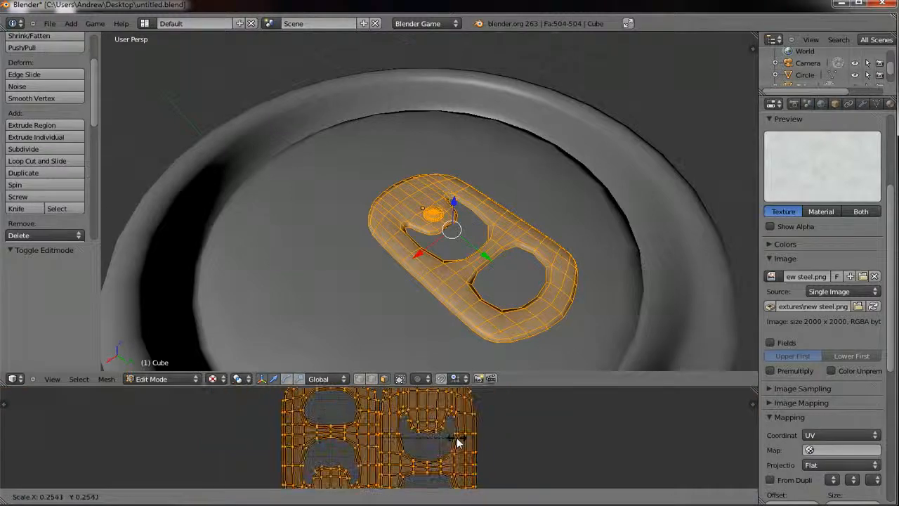
pyautogui.click(467, 441)
pyautogui.click(148, 379)
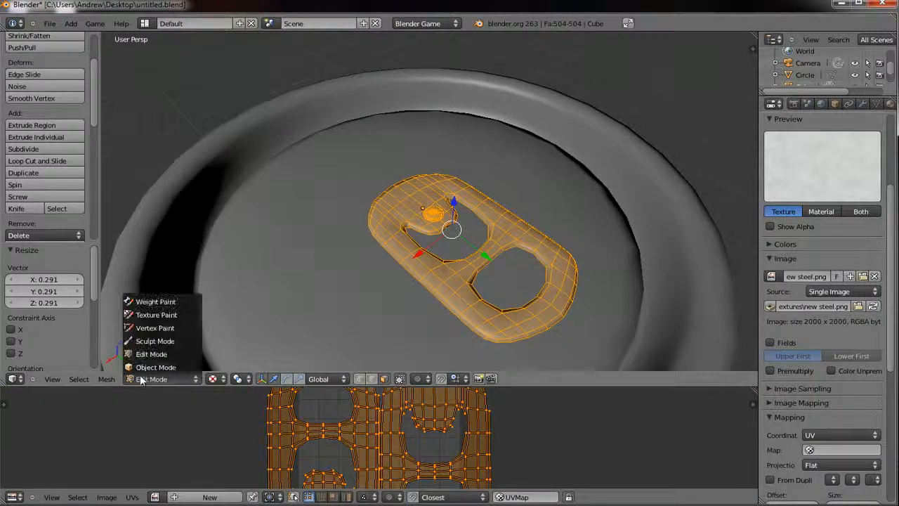
pyautogui.click(141, 368)
pyautogui.scroll(3, 531, 197)
pyautogui.scroll(-5, 483, 208)
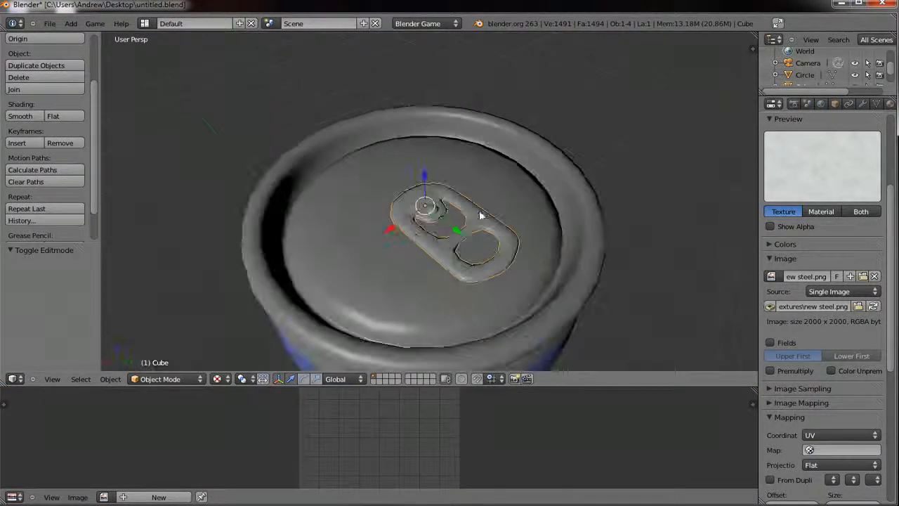
# Select the can body and enter Edit Mode on it
pyautogui.moveTo(411, 243); pyautogui.dragTo(548, 344, button='middle')
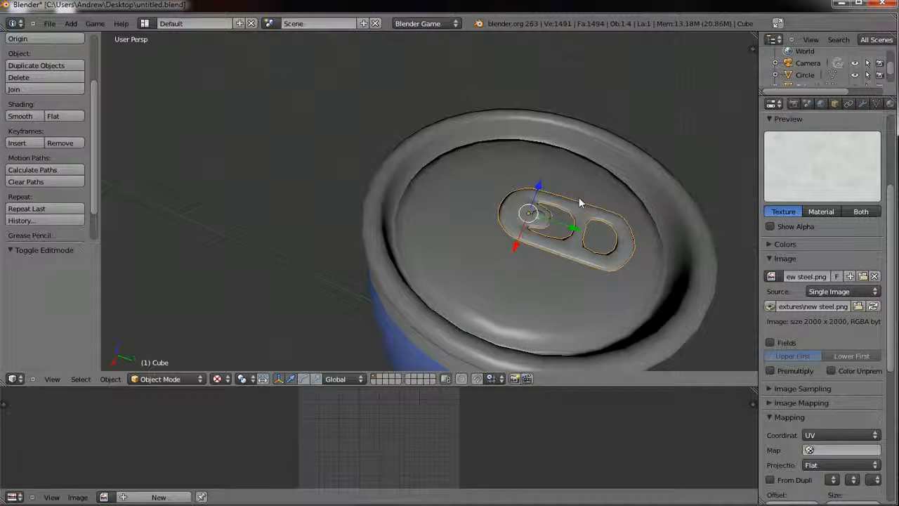
pyautogui.scroll(-4, 592, 297)
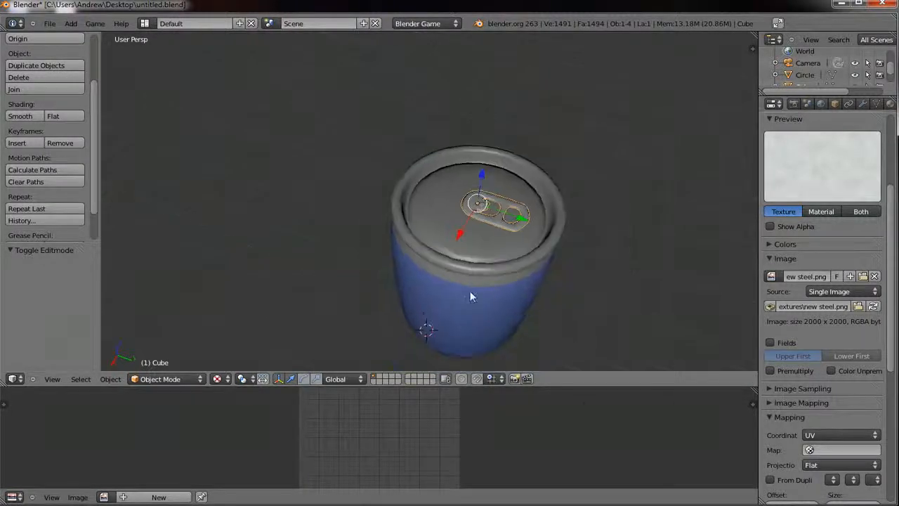
pyautogui.moveTo(470, 291); pyautogui.dragTo(470, 222, button='middle')
pyautogui.rightClick(470, 227)
pyautogui.moveTo(411, 175); pyautogui.dragTo(442, 244, button='middle')
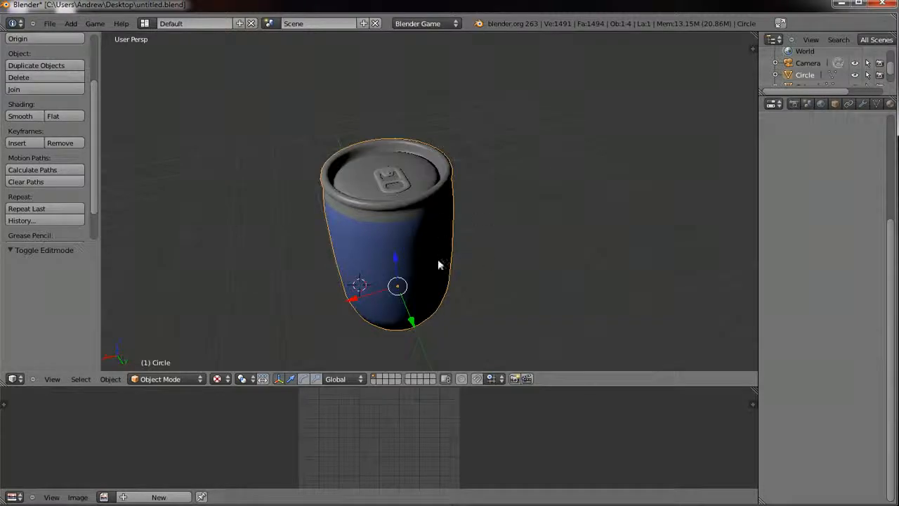
pyautogui.click(172, 380)
pyautogui.click(168, 352)
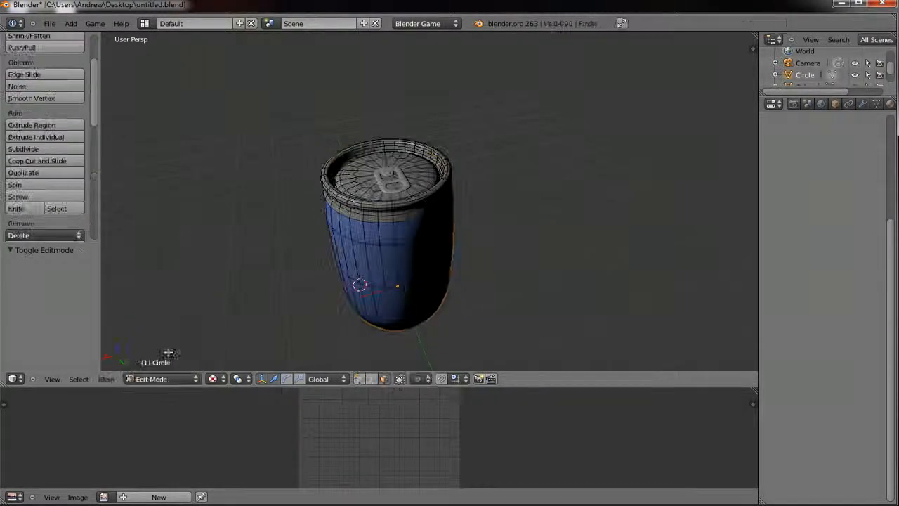
# Set the viewport shading to Solid for editing the can body
pyautogui.moveTo(484, 253); pyautogui.dragTo(548, 167, button='middle')
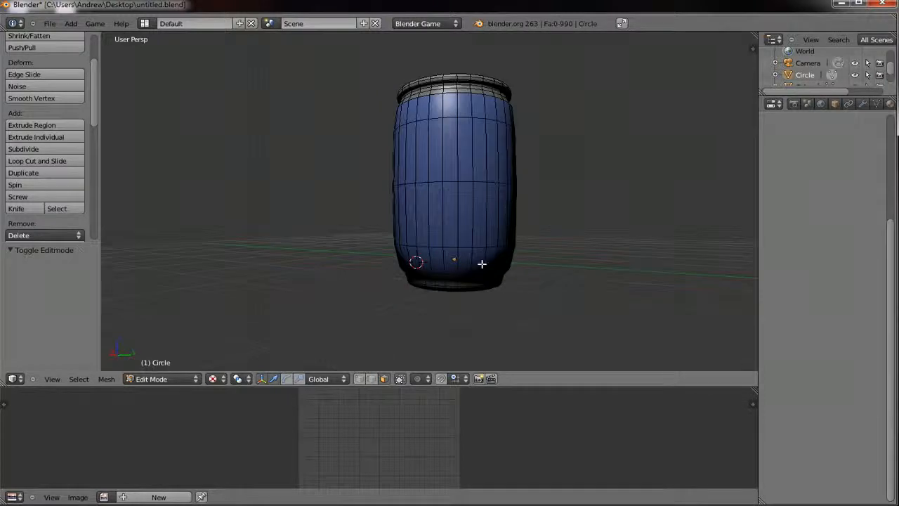
pyautogui.click(213, 378)
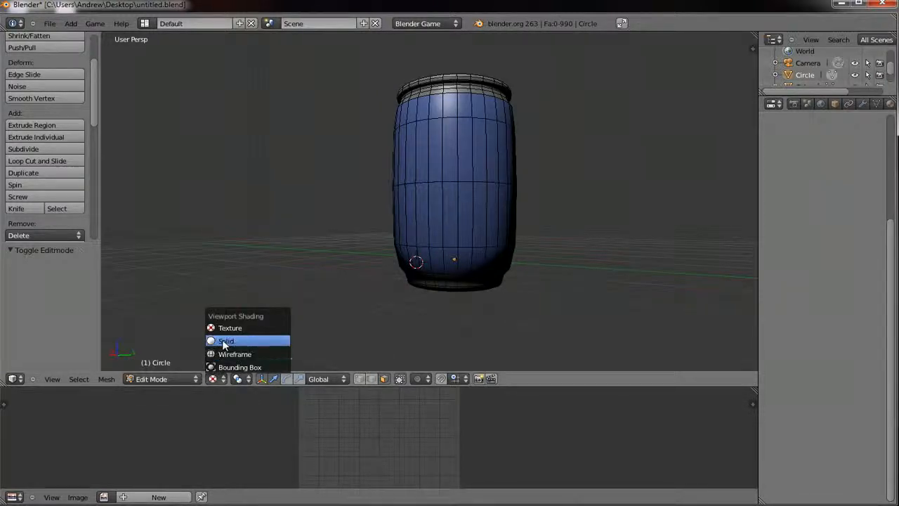
pyautogui.click(225, 342)
pyautogui.moveTo(468, 230)
pyautogui.mouseDown(button='middle')
pyautogui.moveTo(445, 217)
pyautogui.moveTo(454, 221)
pyautogui.mouseUp(button='middle')
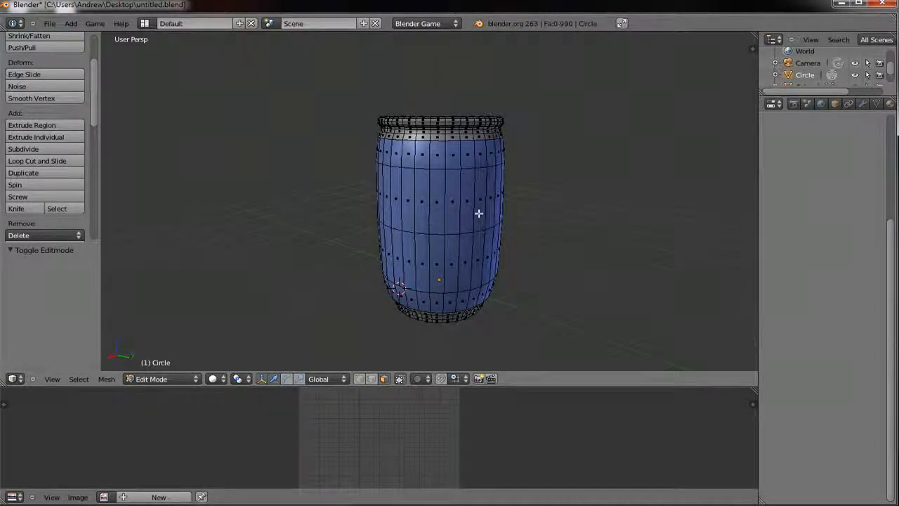
# Unwrap all of the can body's faces with Smart UV Project at an angle limit of 66 and enlarge the UV editor
pyautogui.press('a')
pyautogui.press('u')
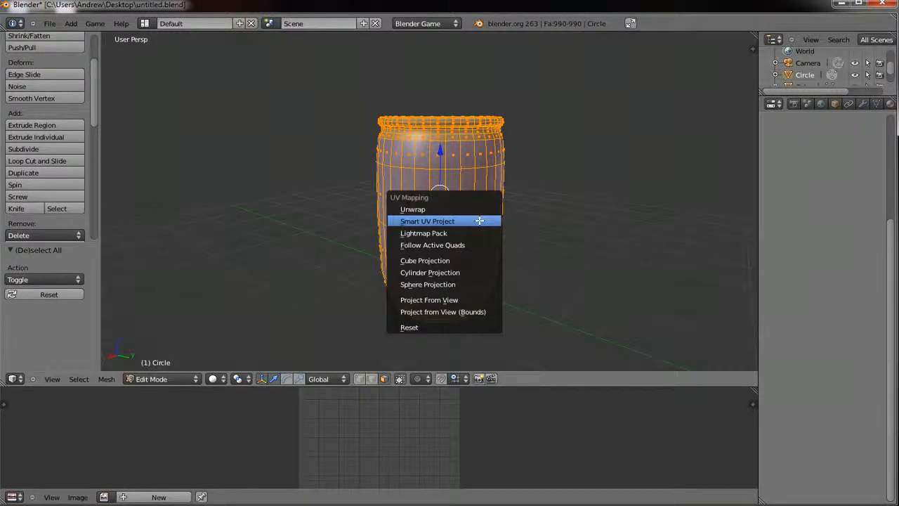
pyautogui.click(479, 221)
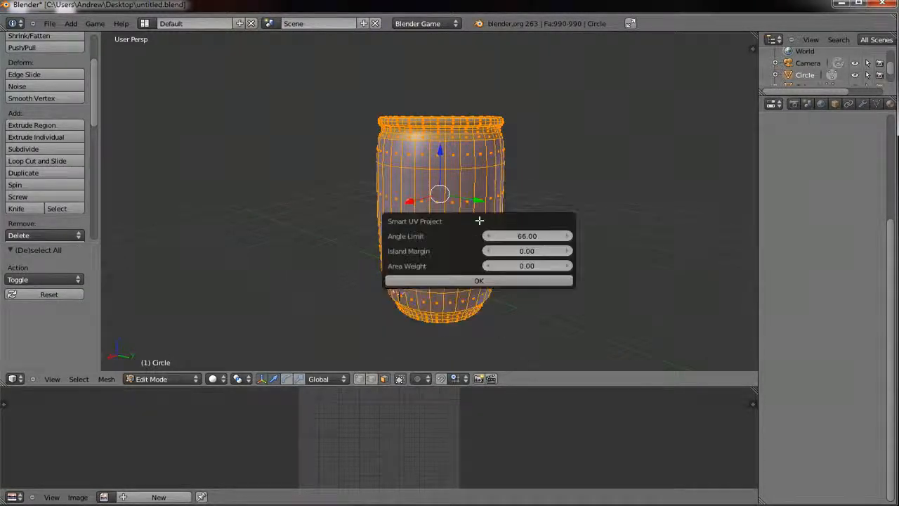
pyautogui.click(503, 280)
pyautogui.moveTo(549, 385); pyautogui.dragTo(569, 312)
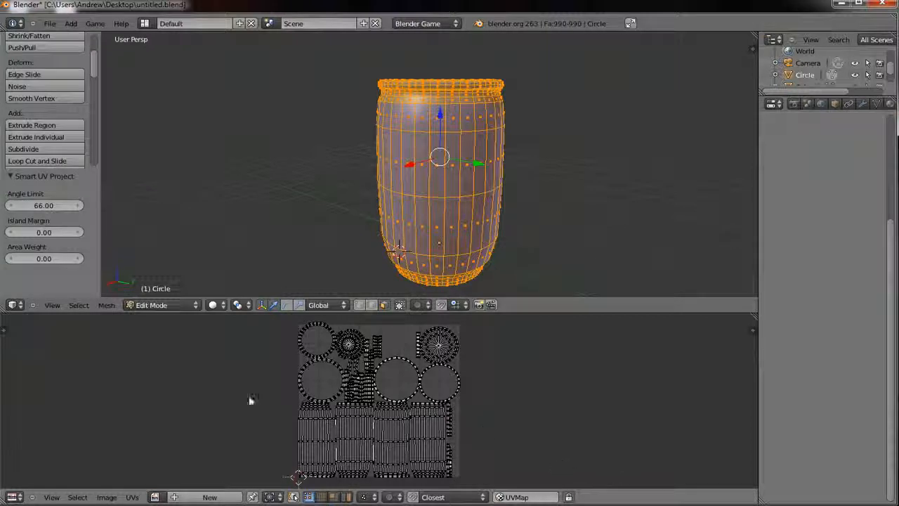
# Switch the can body to edge selection and deselect everything
pyautogui.moveTo(489, 140); pyautogui.dragTo(429, 183, button='middle')
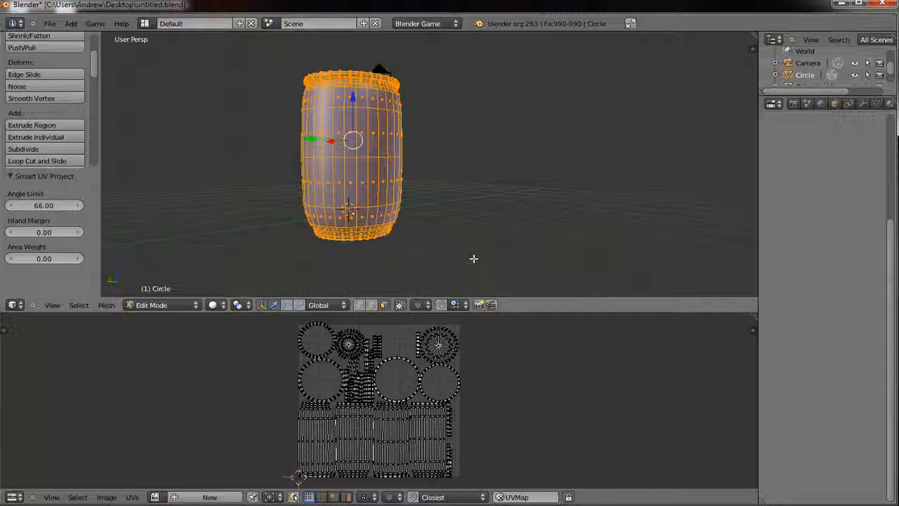
pyautogui.scroll(2, 279, 185)
pyautogui.moveTo(279, 184); pyautogui.dragTo(437, 158, button='middle')
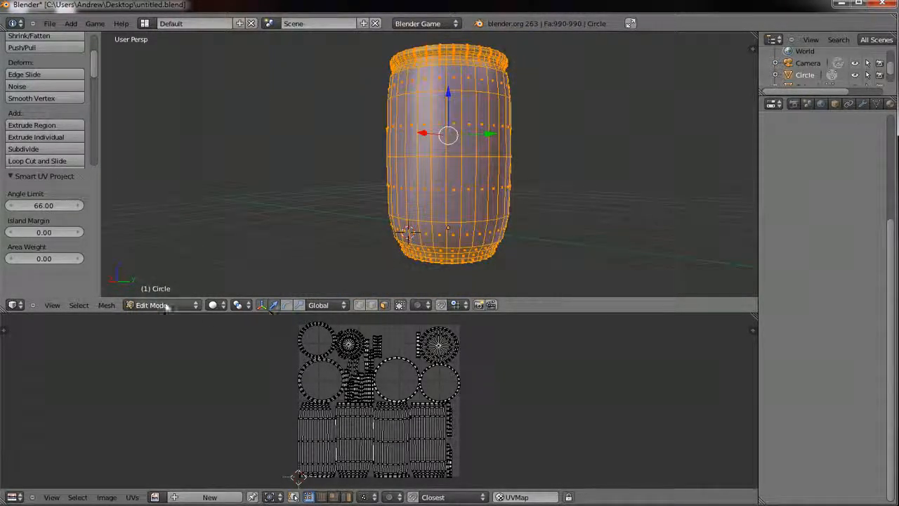
pyautogui.click(372, 305)
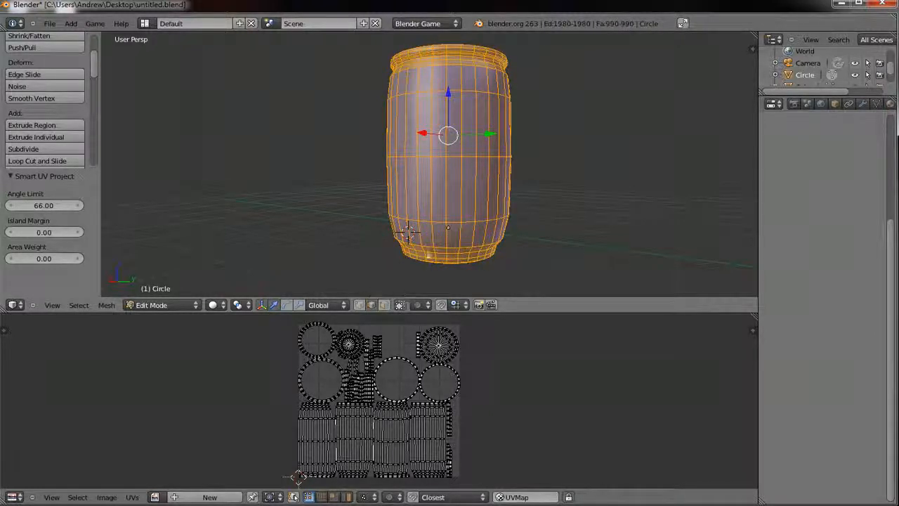
pyautogui.press('a')
# Select three adjacent edges along the border between the blue body and the metal base
pyautogui.moveTo(457, 267); pyautogui.dragTo(450, 246, button='middle')
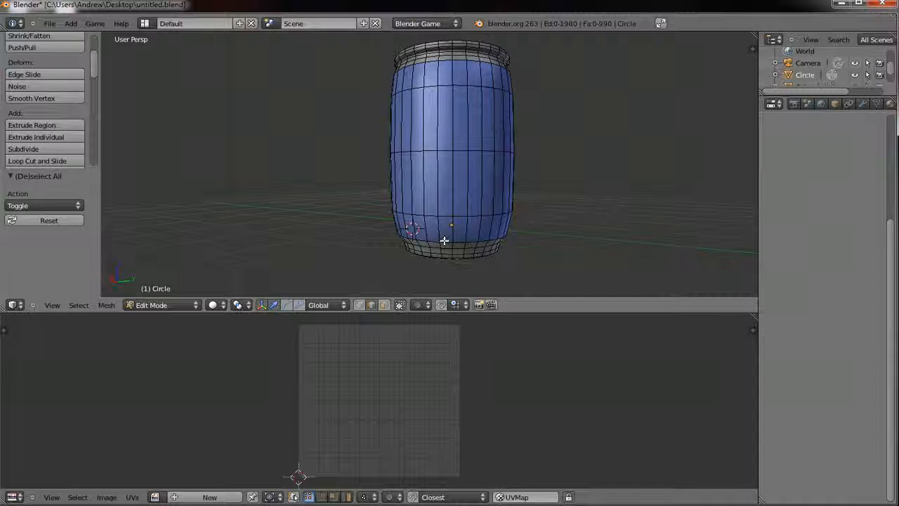
pyautogui.rightClick(444, 241)
pyautogui.keyDown('shift'); pyautogui.rightClick(460, 243); pyautogui.keyUp('shift')
pyautogui.keyDown('shift'); pyautogui.rightClick(472, 243); pyautogui.keyUp('shift')
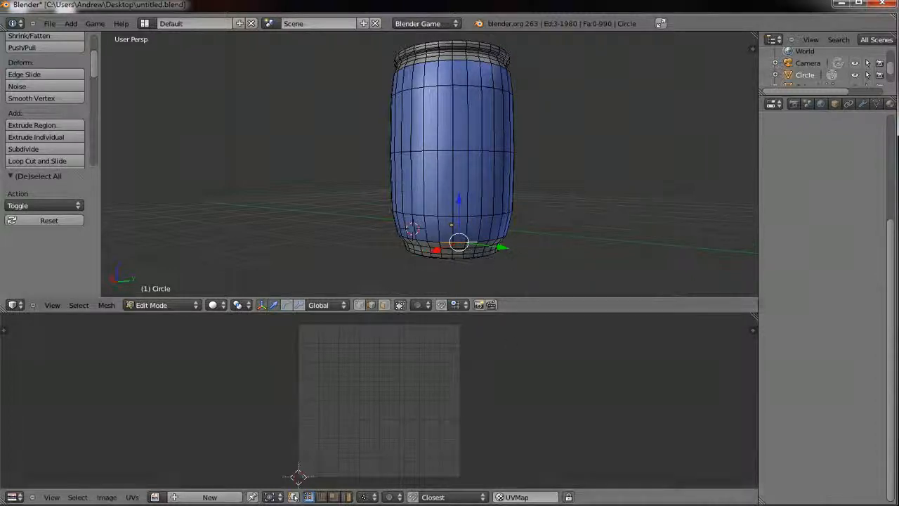
pyautogui.click(613, 505)
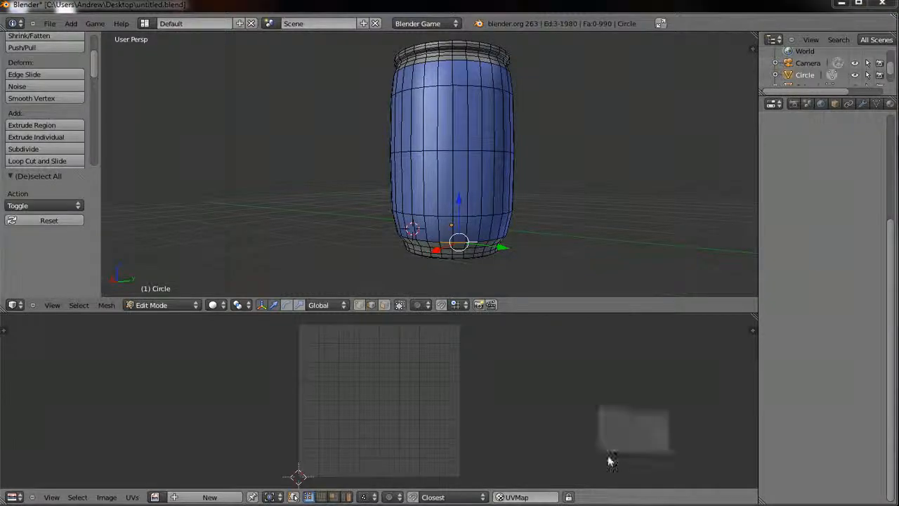
pyautogui.click(551, 189)
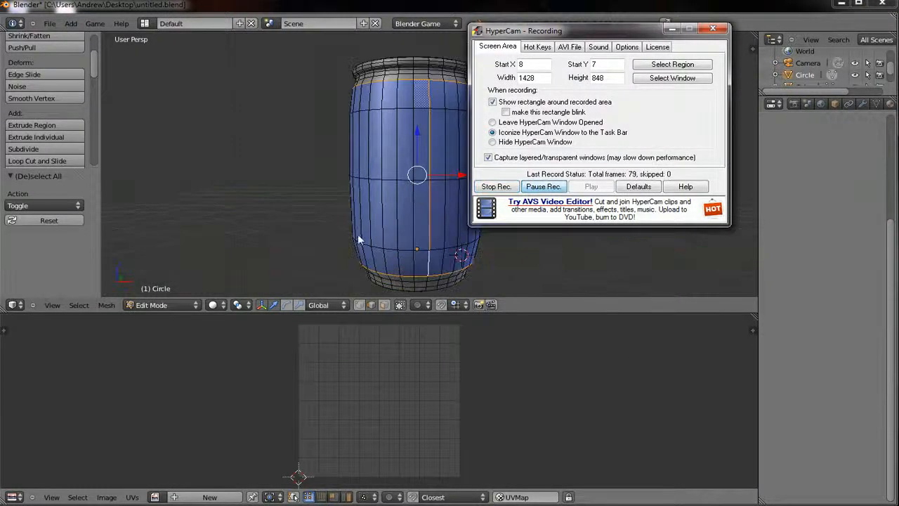
pyautogui.scroll(-1, 437, 233)
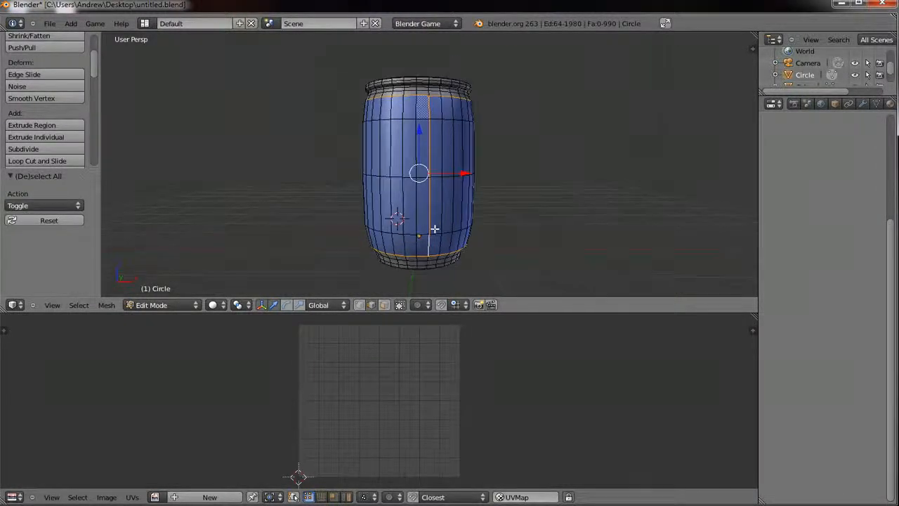
# Mark the selected upper and lower border loops and the vertical edge line of the blue body as seams
pyautogui.moveTo(313, 173); pyautogui.dragTo(454, 153, button='middle')
pyautogui.moveTo(641, 70); pyautogui.dragTo(389, 98, button='middle')
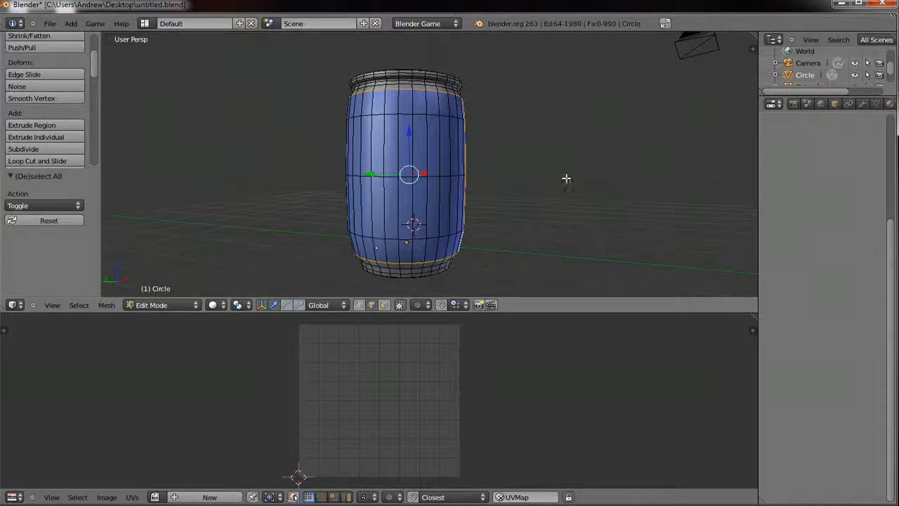
pyautogui.moveTo(568, 176); pyautogui.dragTo(435, 125, button='middle')
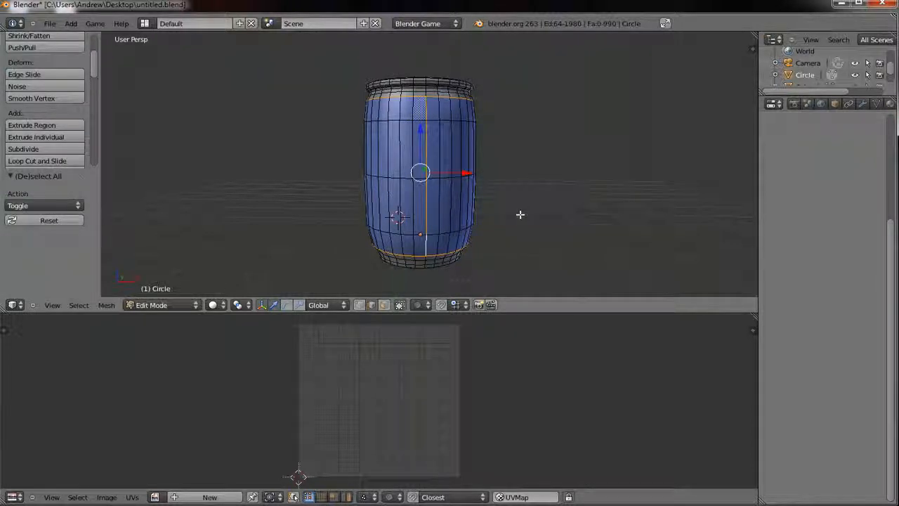
pyautogui.hotkey('ctrl', 'e')
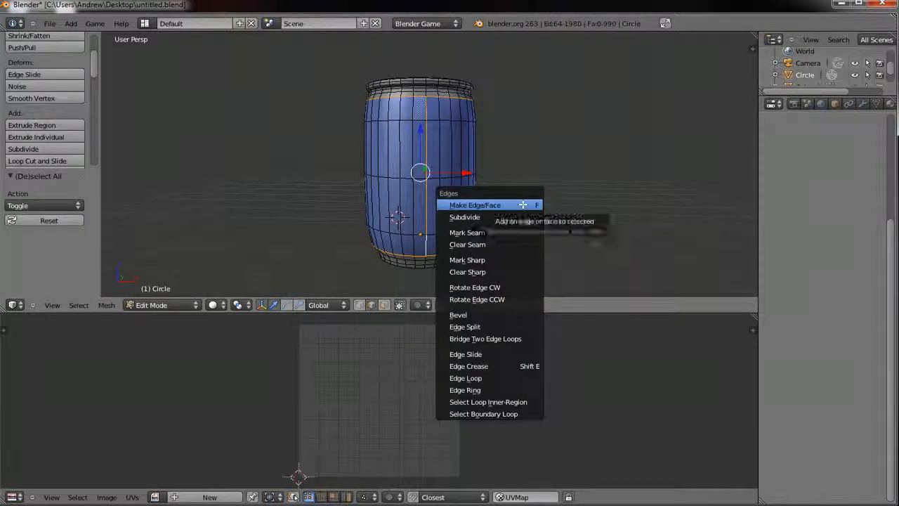
pyautogui.click(501, 232)
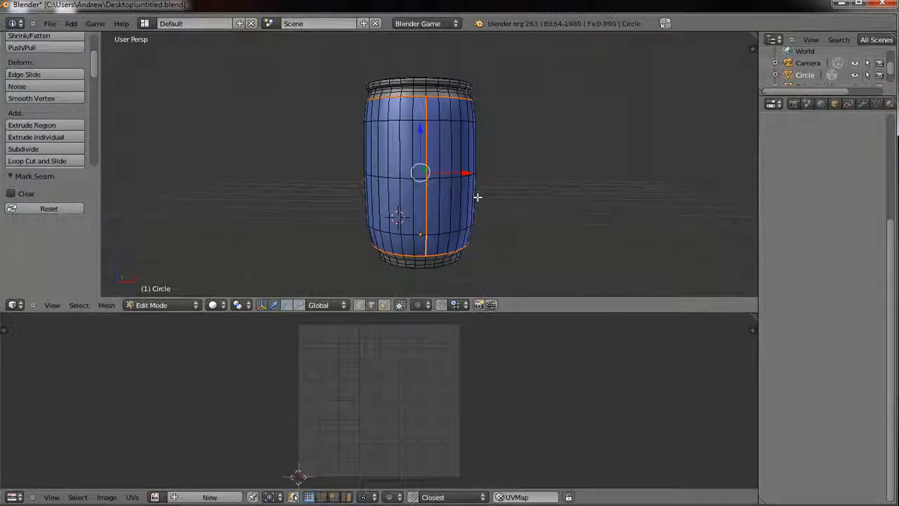
# Select only the faces using the body material, switch to vertex selection and unwrap them with the standard Unwrap
pyautogui.click(890, 105)
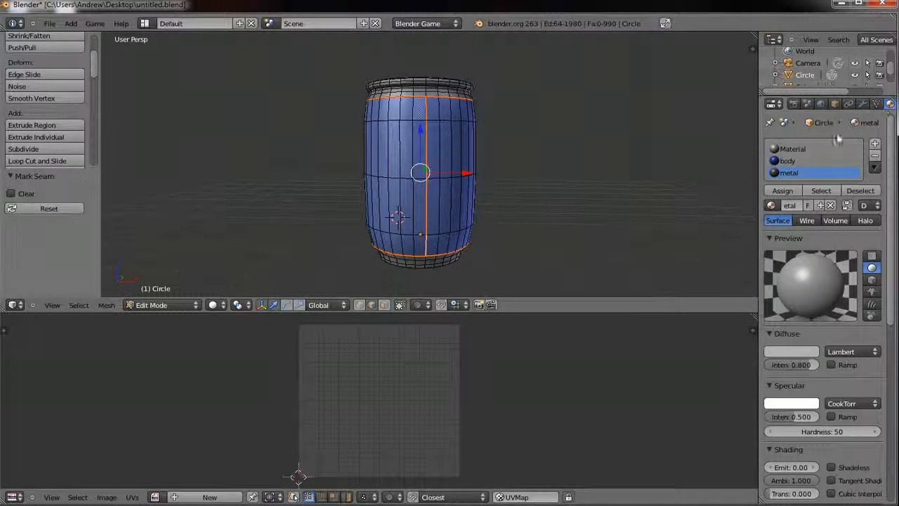
pyautogui.click(788, 162)
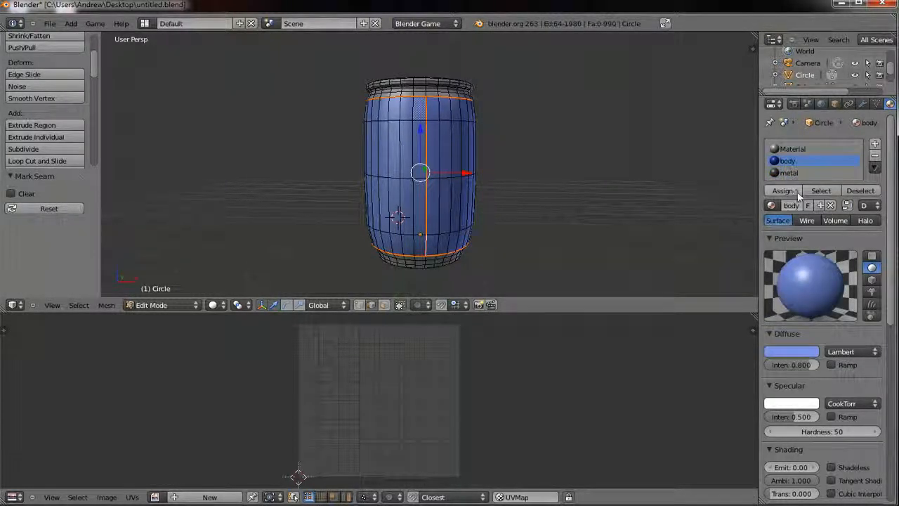
pyautogui.press('a')
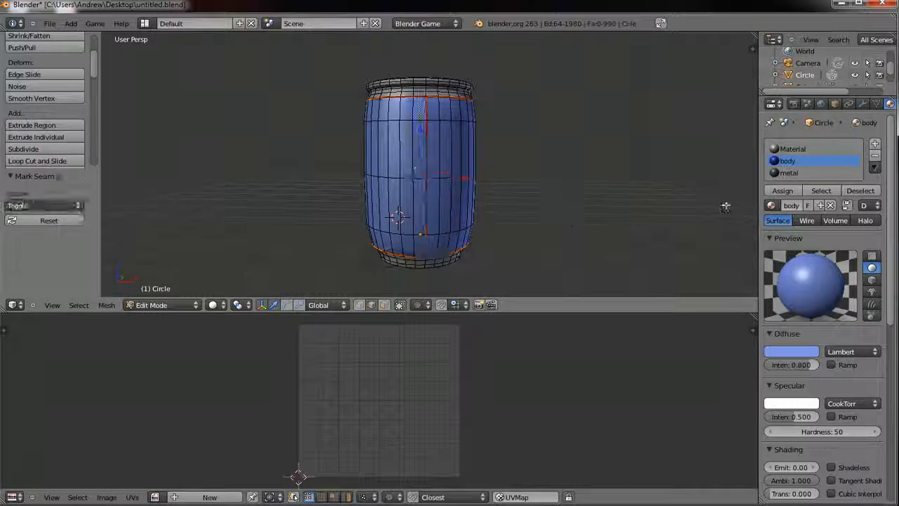
pyautogui.click(821, 191)
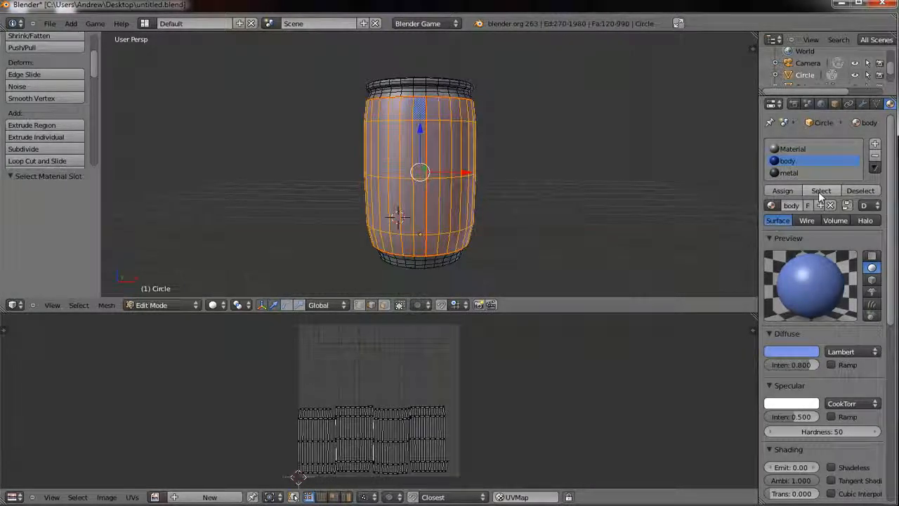
pyautogui.click(360, 306)
pyautogui.press('u')
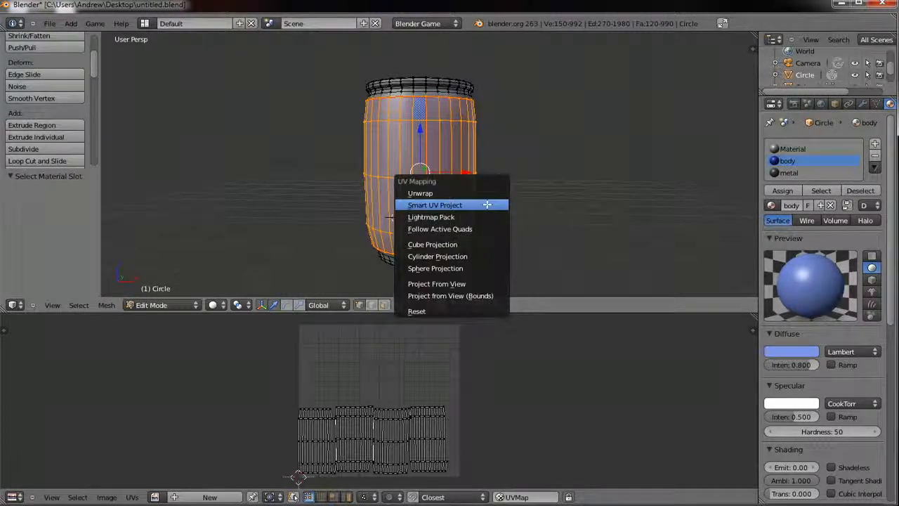
pyautogui.click(487, 192)
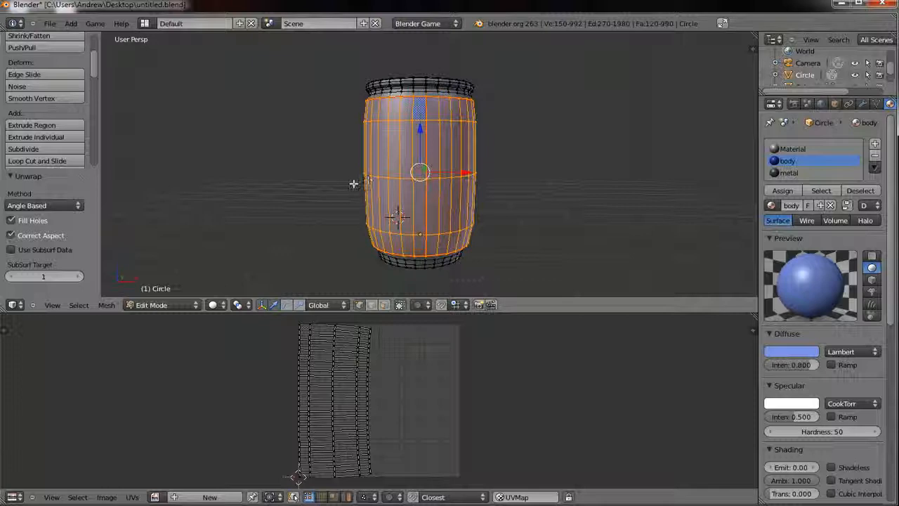
# Select only the faces using the metal material and unwrap them with the standard Unwrap
pyautogui.moveTo(397, 216); pyautogui.dragTo(628, 224, button='middle')
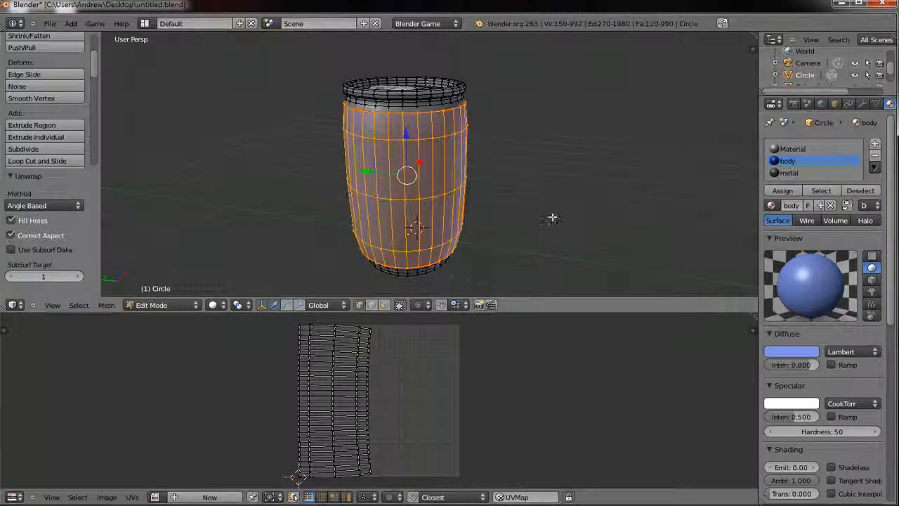
pyautogui.press('a')
pyautogui.click(786, 172)
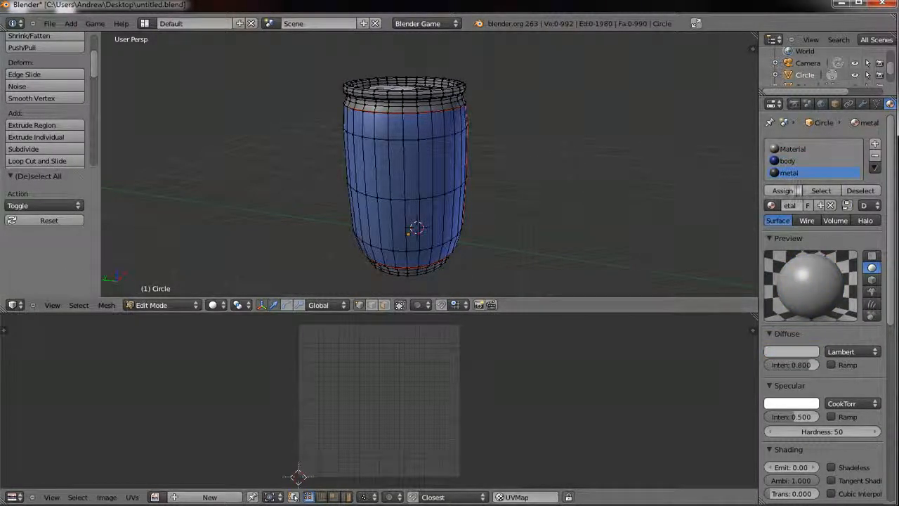
pyautogui.click(820, 190)
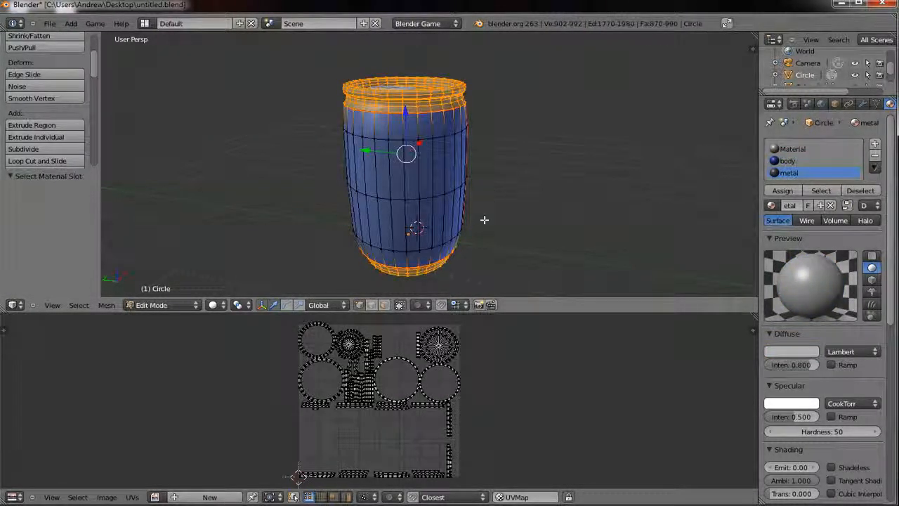
pyautogui.press('u')
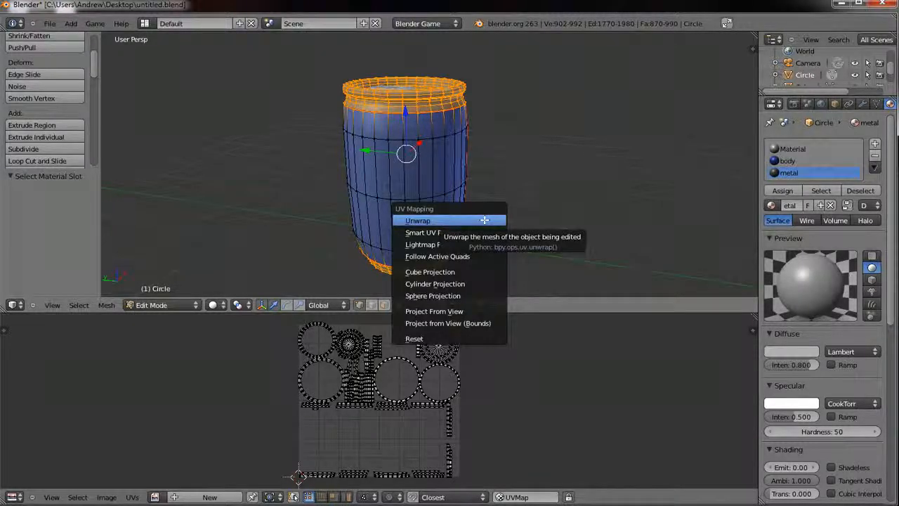
pyautogui.click(484, 220)
# Examine the metal parts' UV islands and compare them with the can's lid, sides and base from several angles
pyautogui.scroll(4, 340, 426)
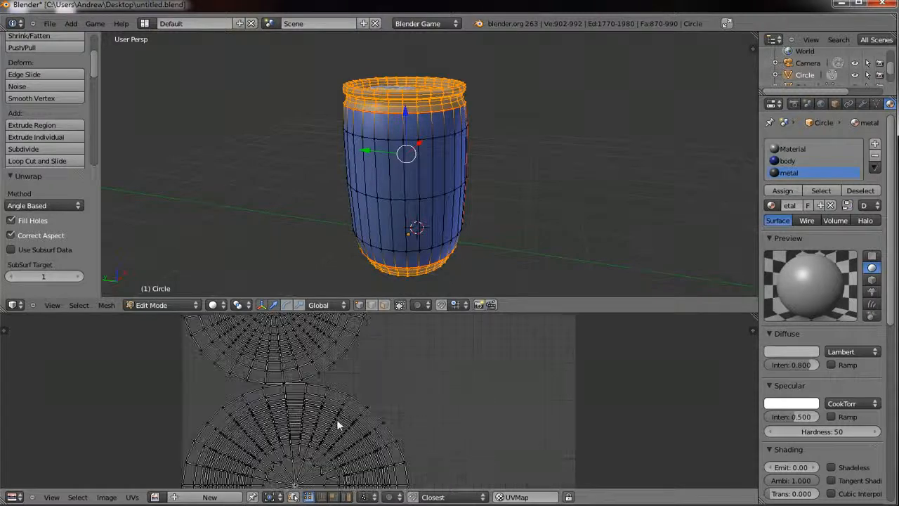
pyautogui.scroll(-4, 331, 417)
pyautogui.scroll(2, 341, 429)
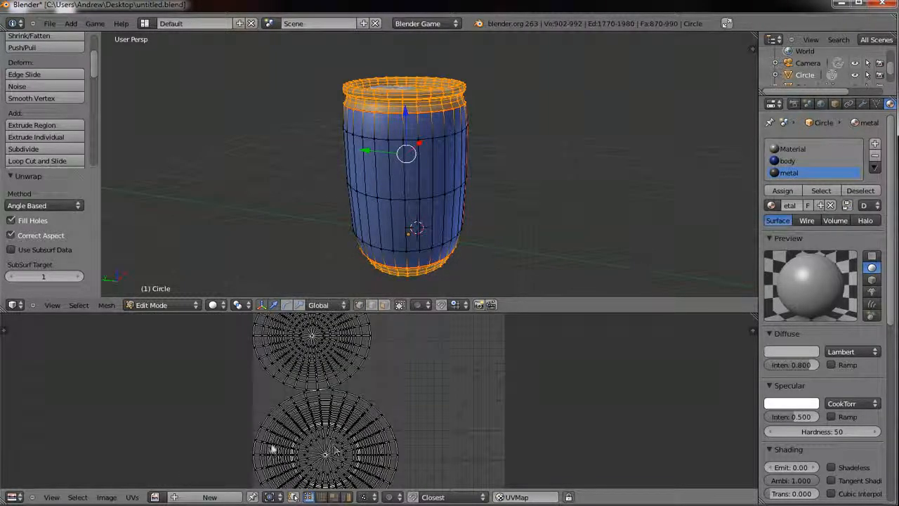
pyautogui.scroll(-2, 368, 415)
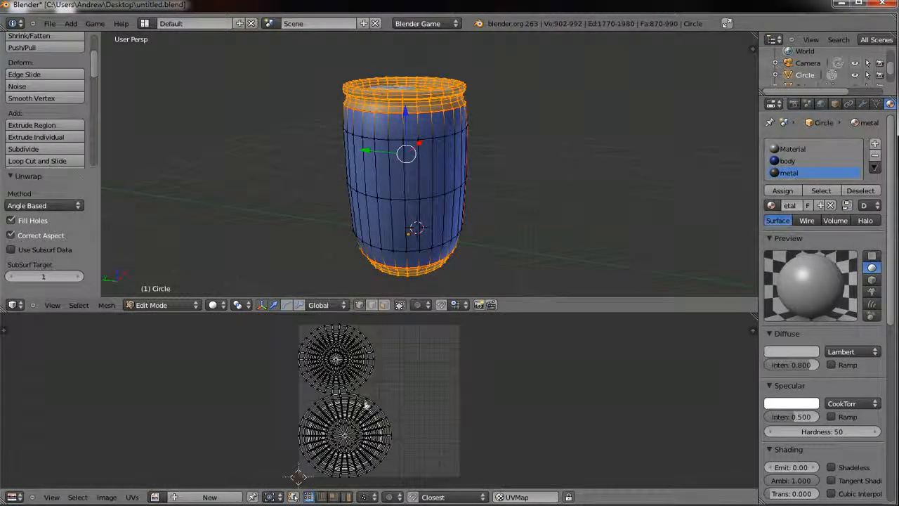
pyautogui.moveTo(433, 140); pyautogui.dragTo(311, 173, button='middle')
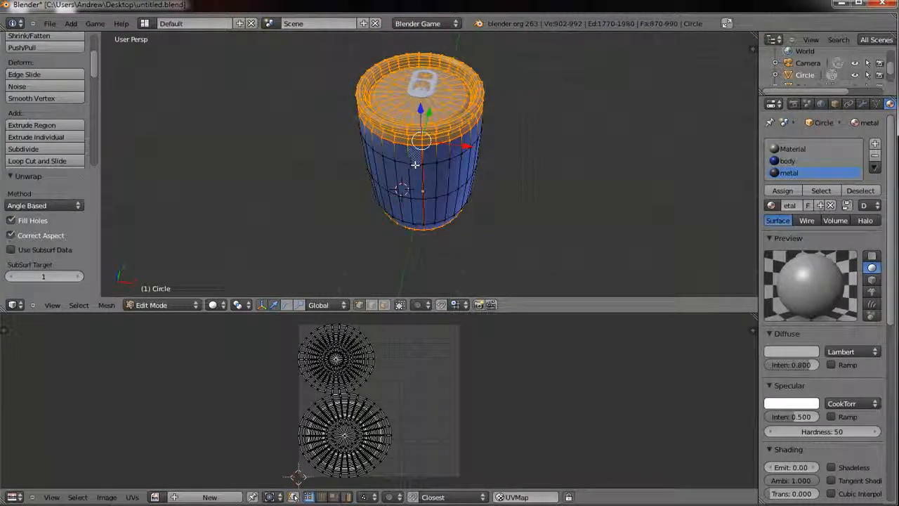
pyautogui.moveTo(416, 164); pyautogui.dragTo(427, 197, button='middle')
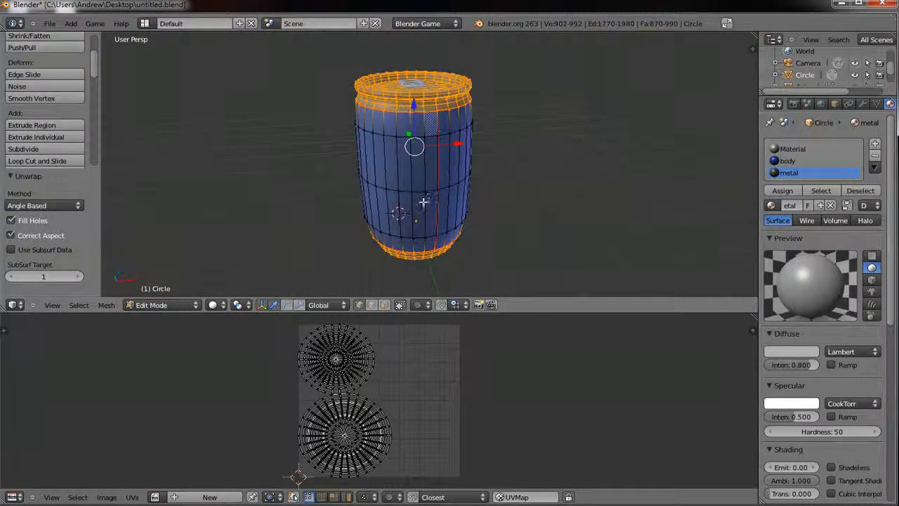
pyautogui.scroll(-2, 423, 202)
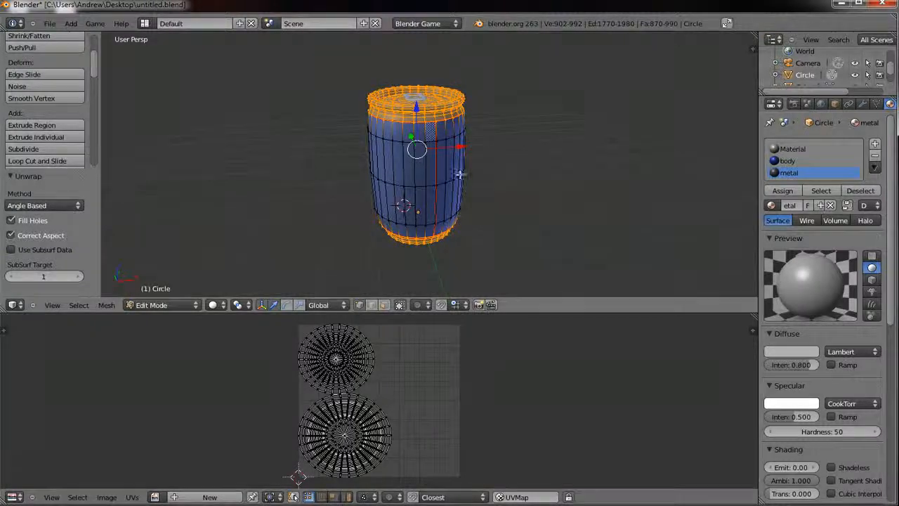
pyautogui.scroll(1, 382, 212)
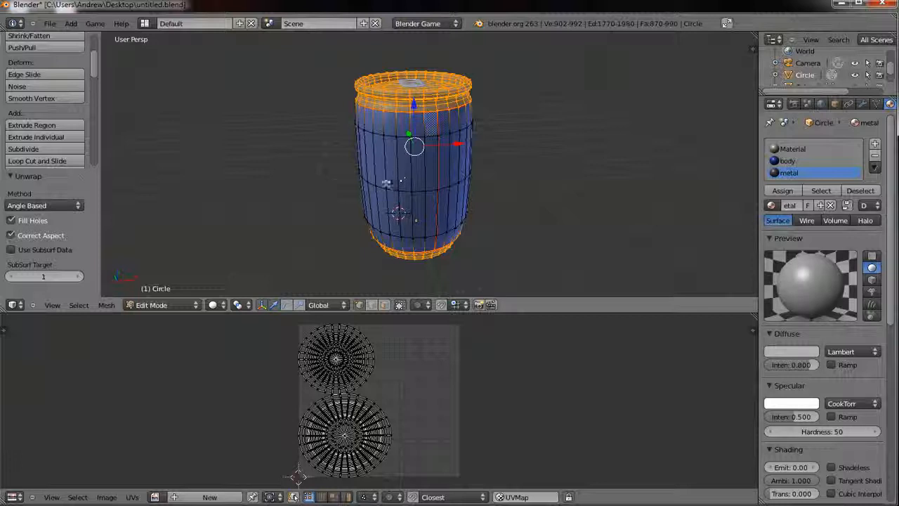
pyautogui.moveTo(481, 152); pyautogui.dragTo(426, 147, button='middle')
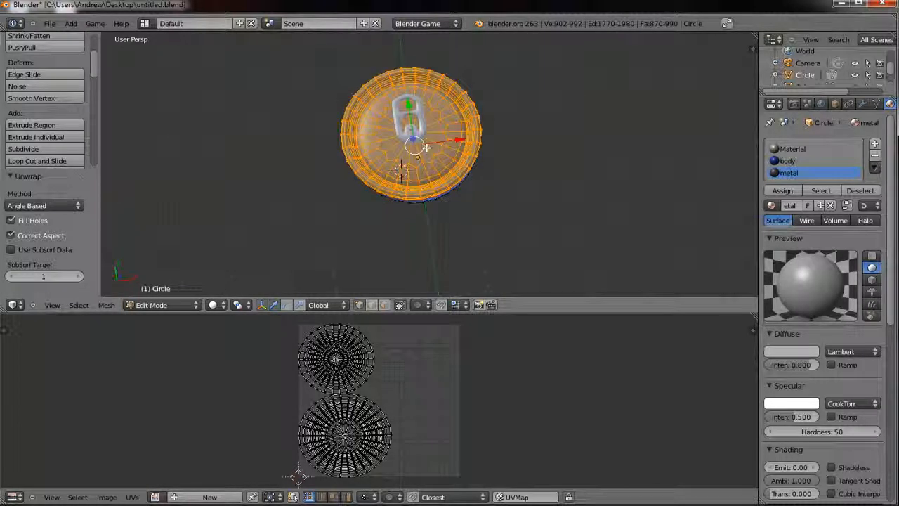
pyautogui.scroll(-2, 479, 253)
pyautogui.moveTo(480, 253); pyautogui.dragTo(449, 156, button='middle')
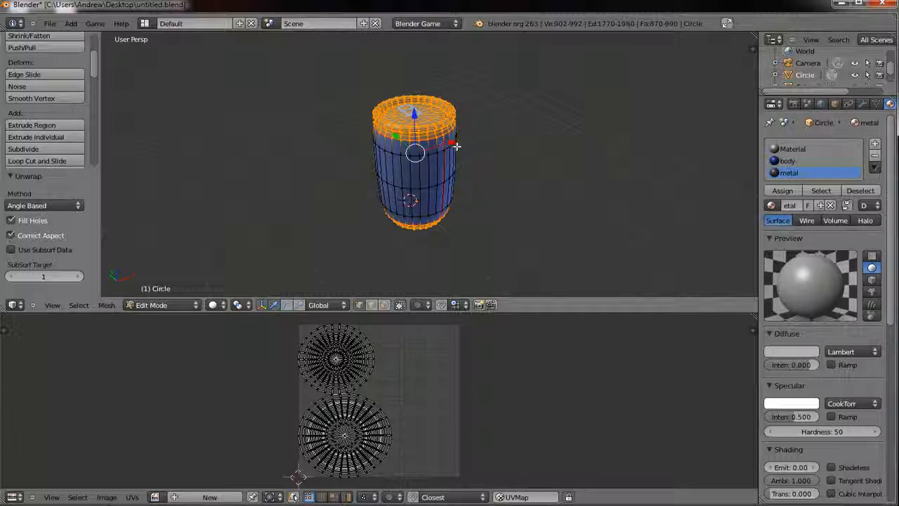
pyautogui.moveTo(580, 170)
pyautogui.mouseDown(button='middle')
pyautogui.moveTo(470, 203)
pyautogui.moveTo(470, 192)
pyautogui.moveTo(274, 140)
pyautogui.moveTo(377, 92)
pyautogui.mouseUp(button='middle')
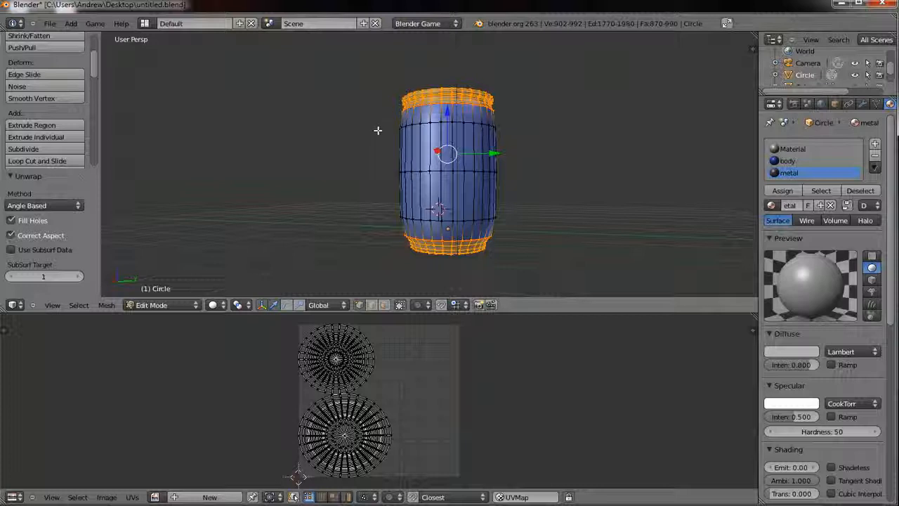
pyautogui.moveTo(356, 132); pyautogui.dragTo(513, 211, button='middle')
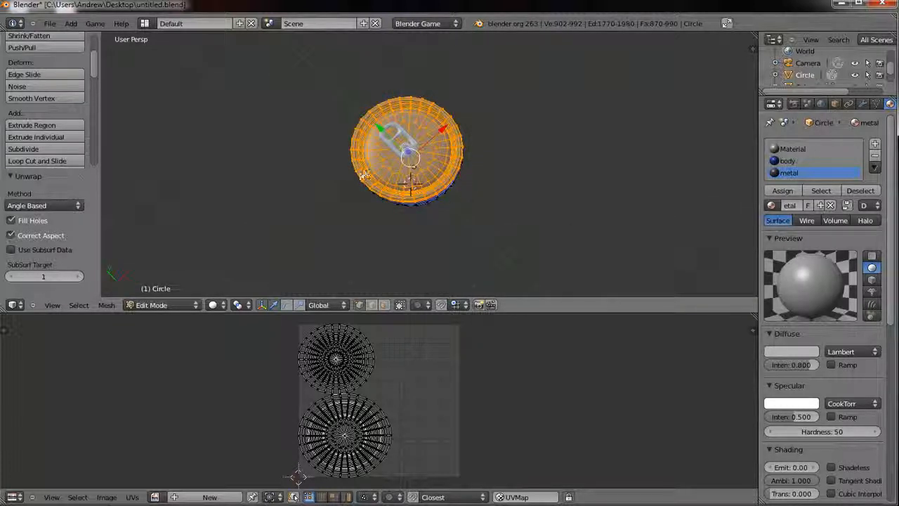